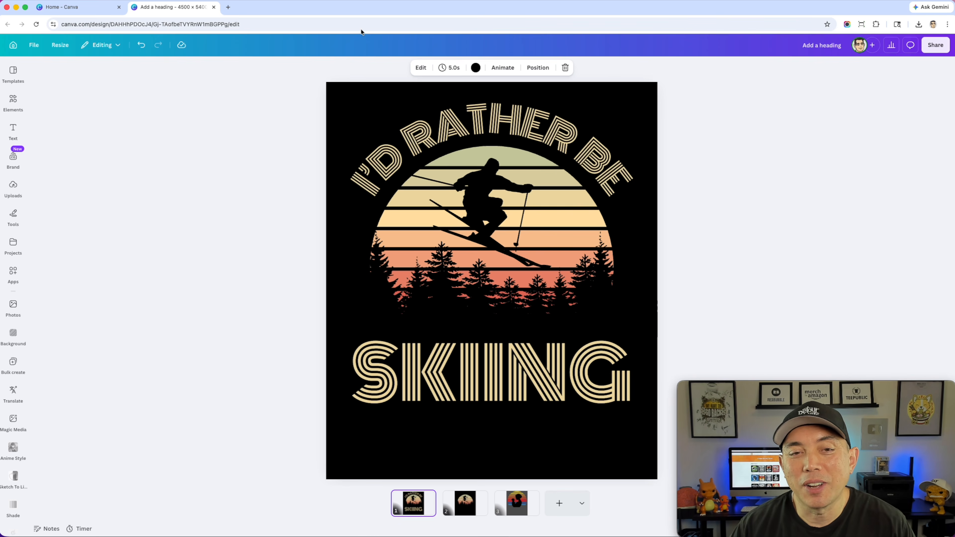
click(417, 150)
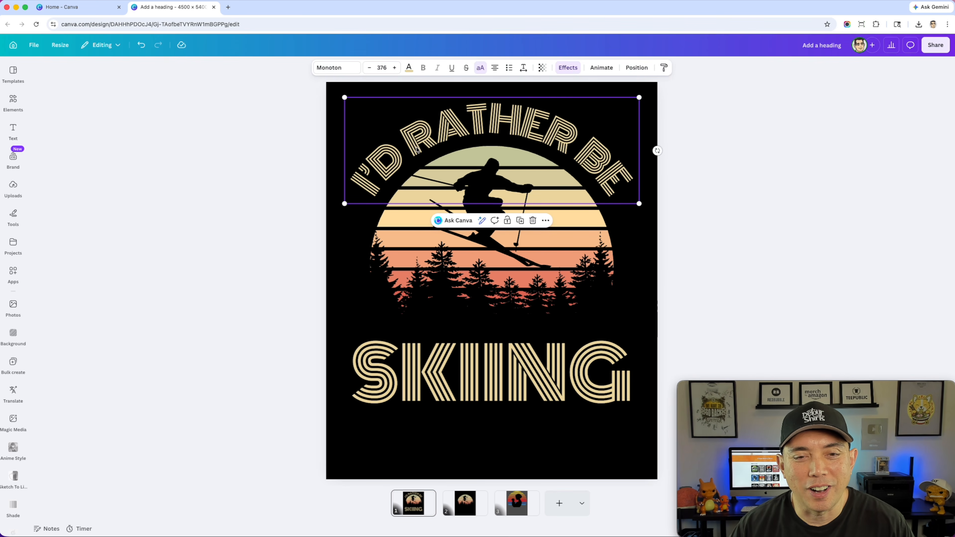
click(482, 235)
click(420, 304)
click(371, 304)
click(597, 298)
click(176, 117)
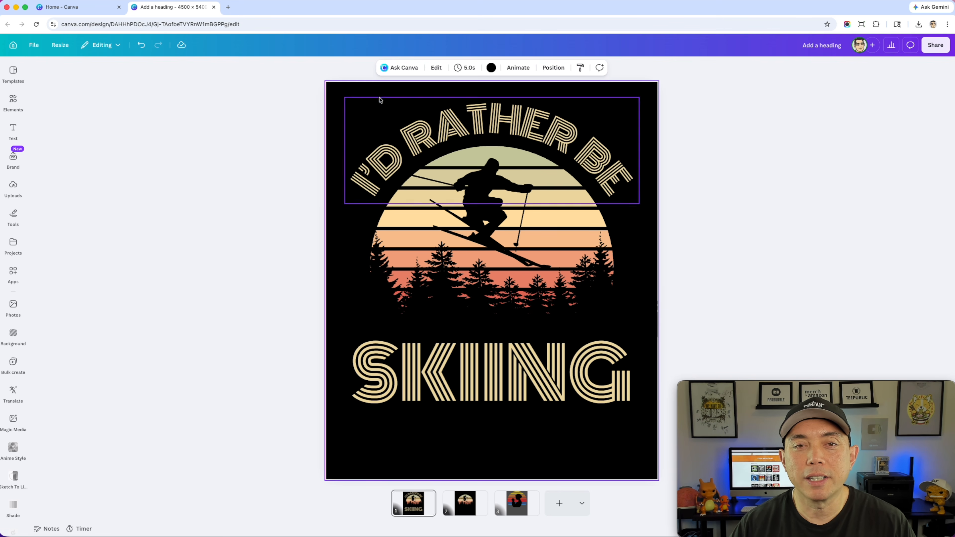
Try a dark gray background on the skiing text design's page and set it back to black.
click(491, 68)
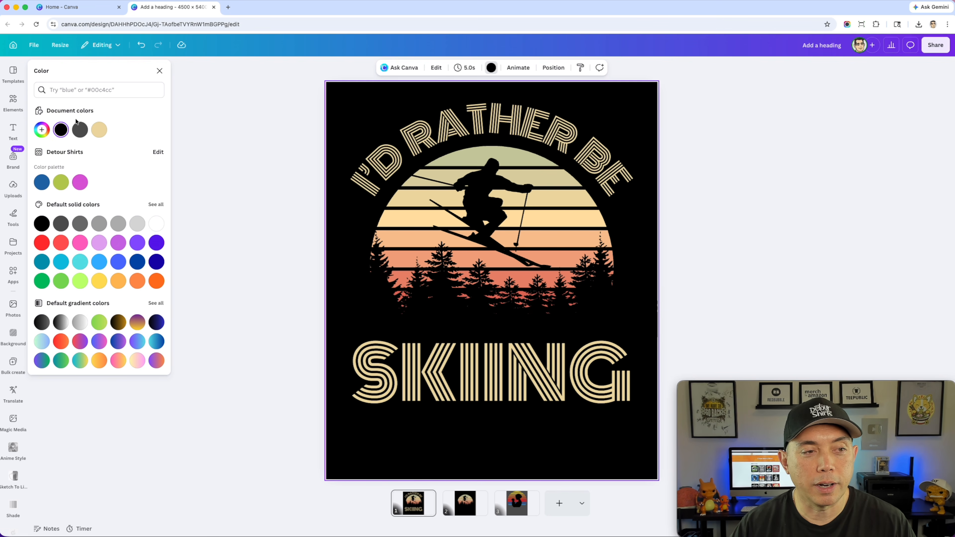
click(80, 129)
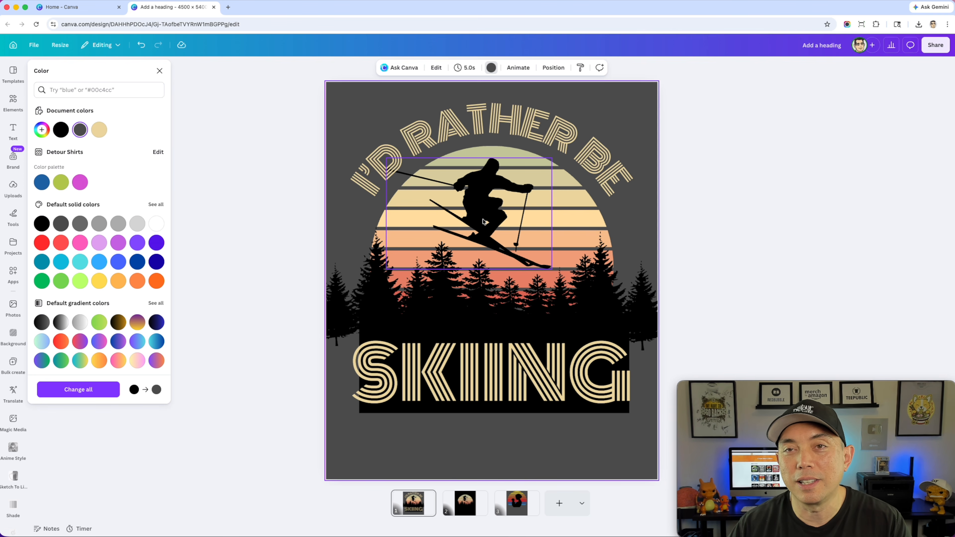
click(332, 93)
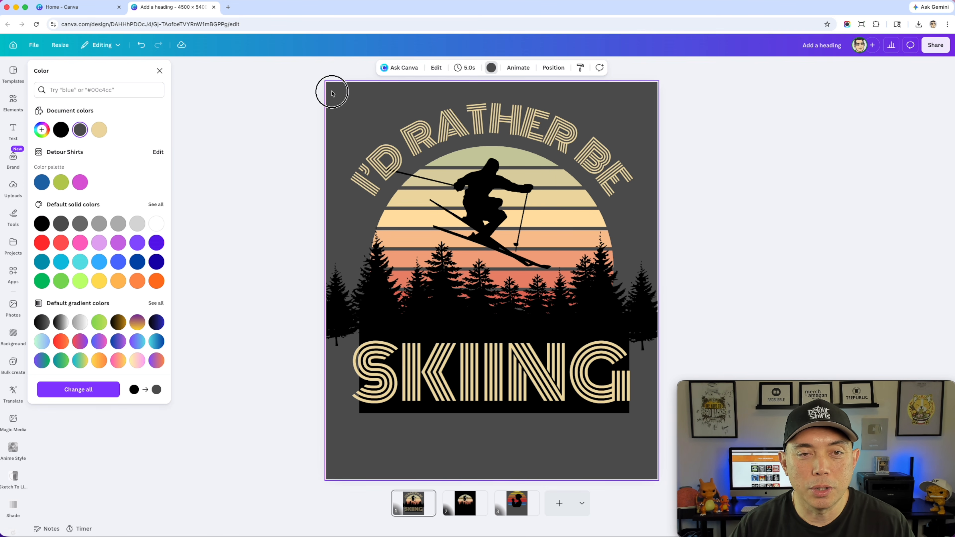
click(490, 68)
click(491, 68)
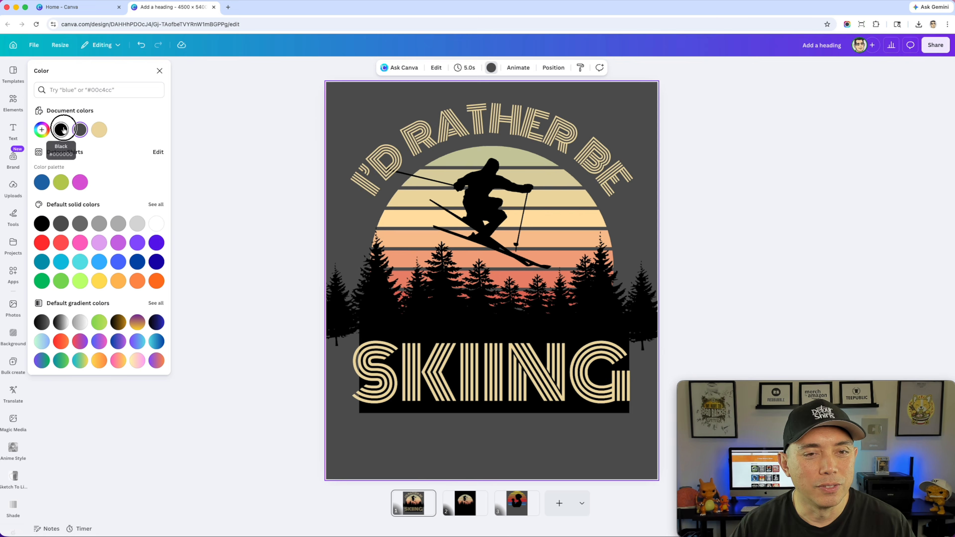
click(63, 129)
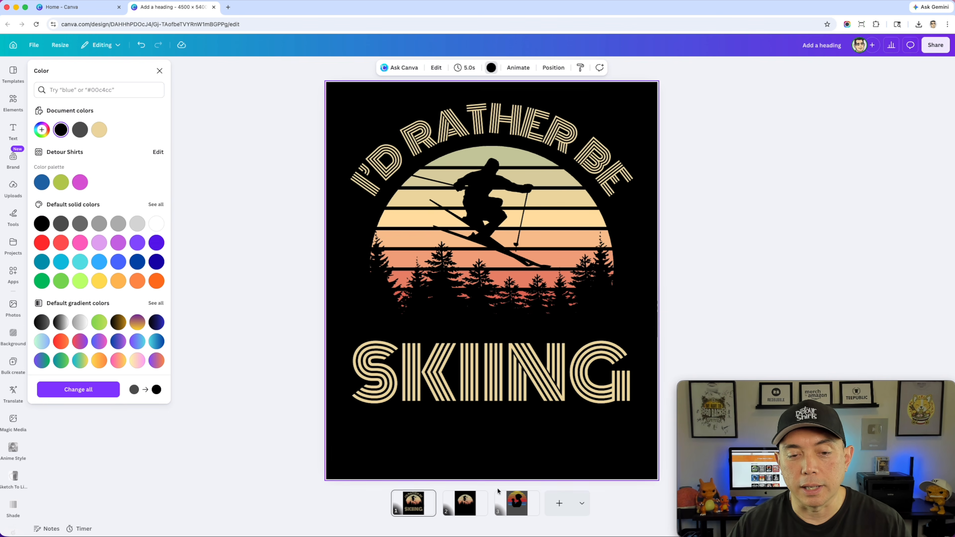
Try a dark gray background on page 2 and return it to black.
click(465, 503)
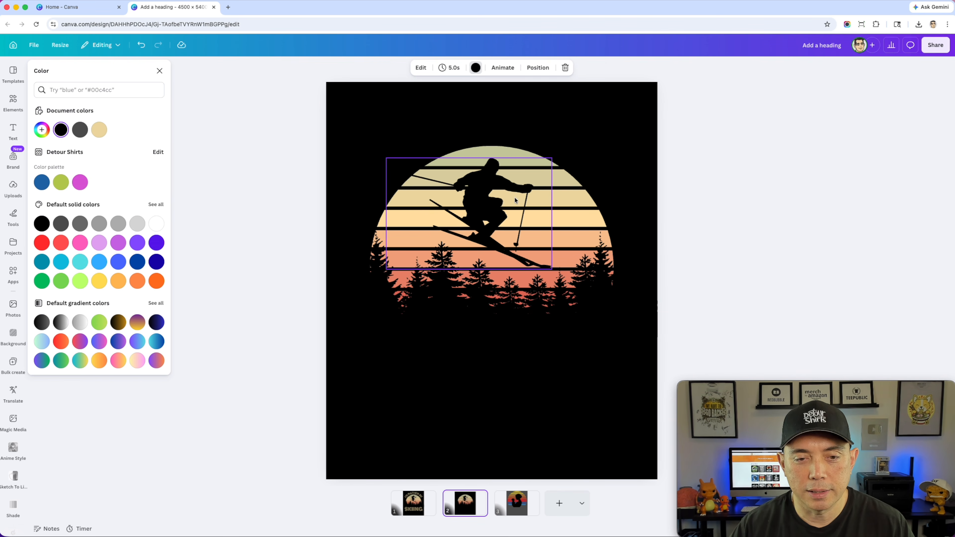
click(80, 133)
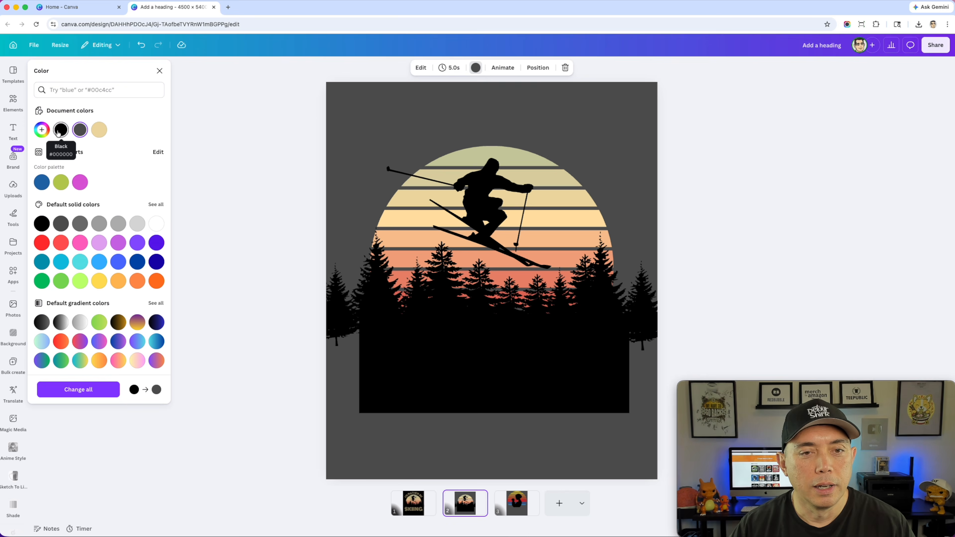
click(59, 132)
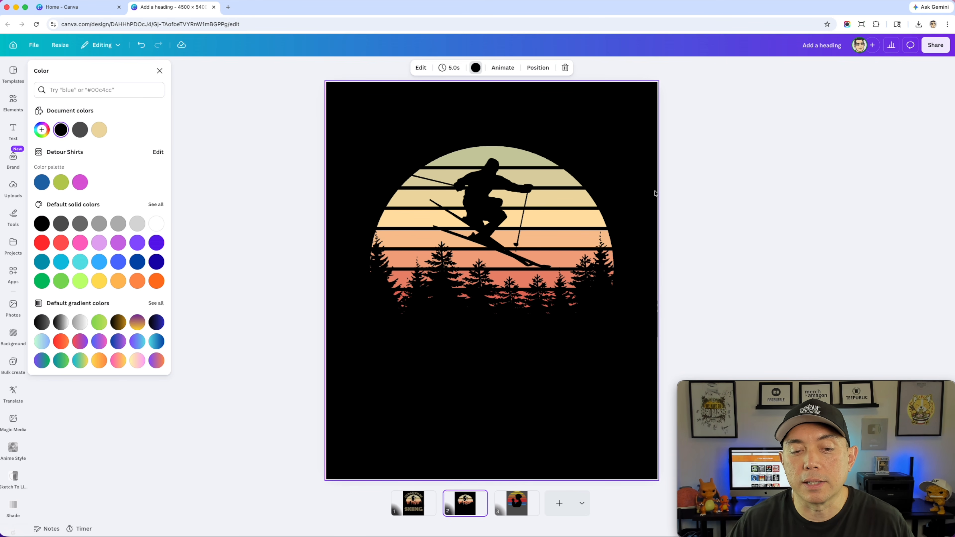
Set the background of page 1 to dark gray #545454.
click(413, 503)
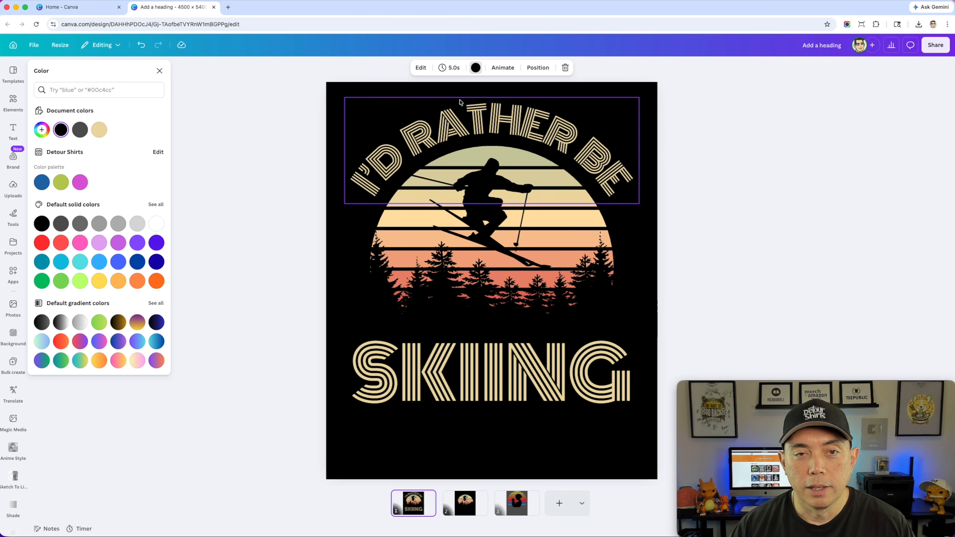
click(331, 93)
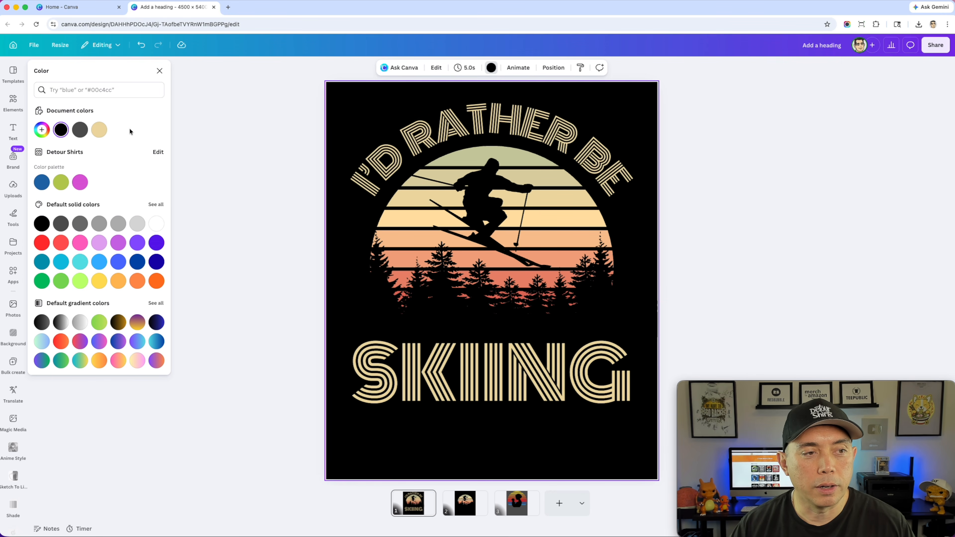
click(80, 130)
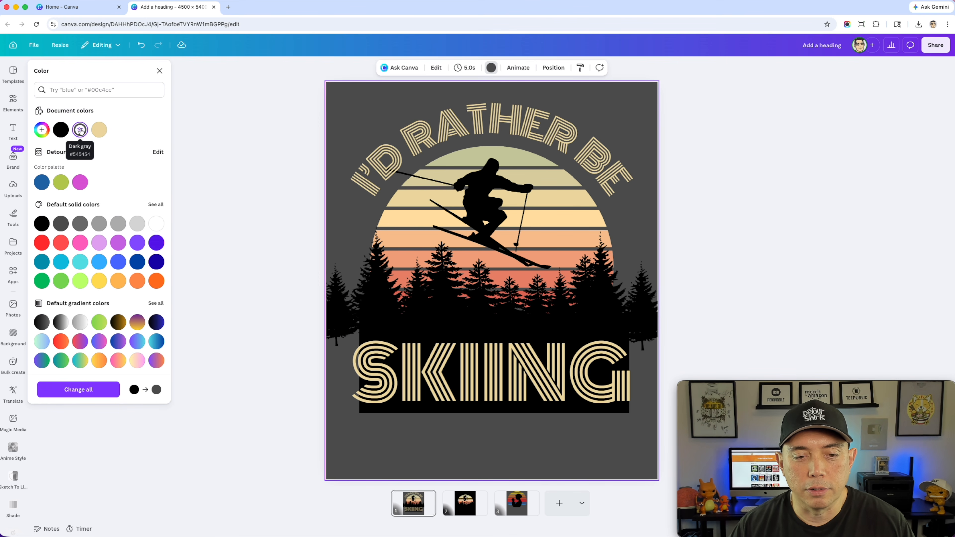
Move the SKIING text down below the black block and undo the move.
click(449, 343)
drag(459, 362, 459, 435)
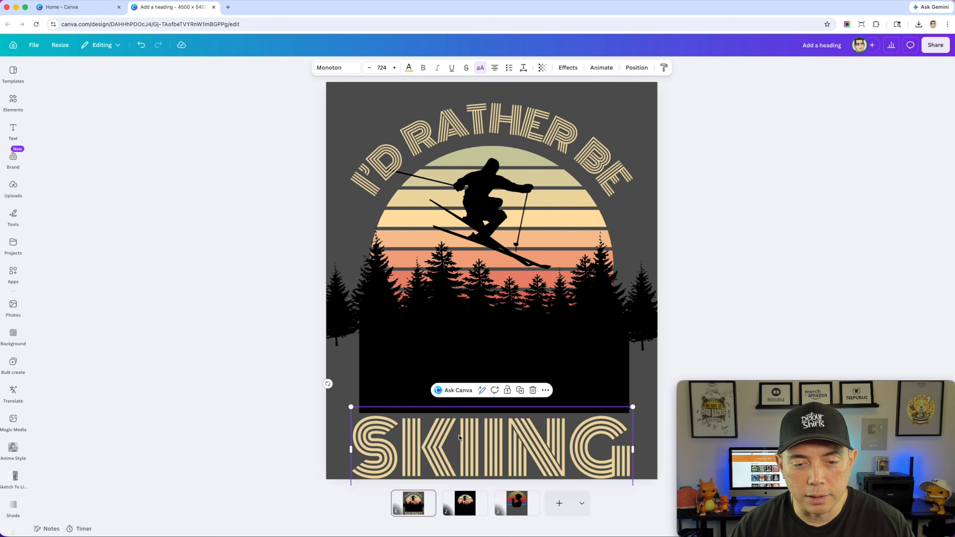
key(super+z)
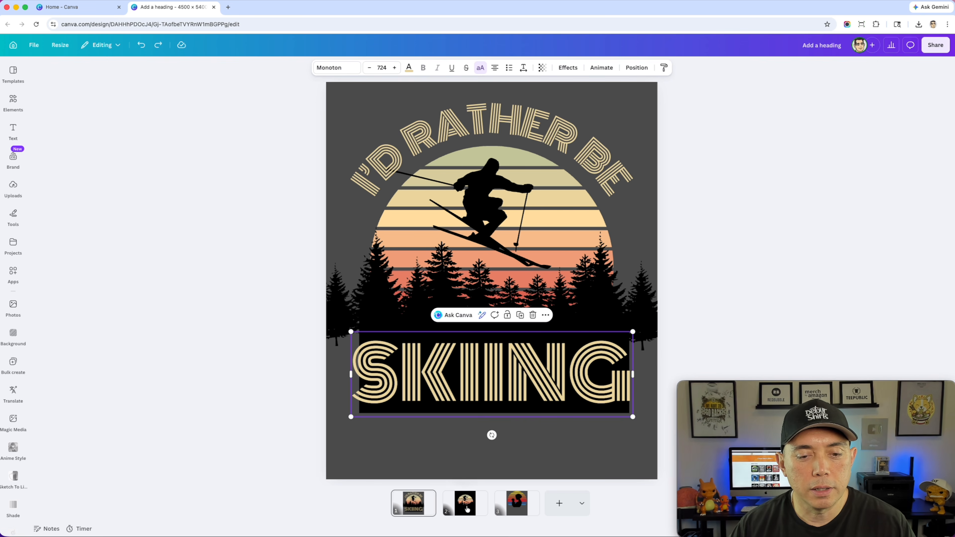
From page 2, download pages 1–3 as PNG at 4,500 × 5,400 px without a transparent background.
click(465, 503)
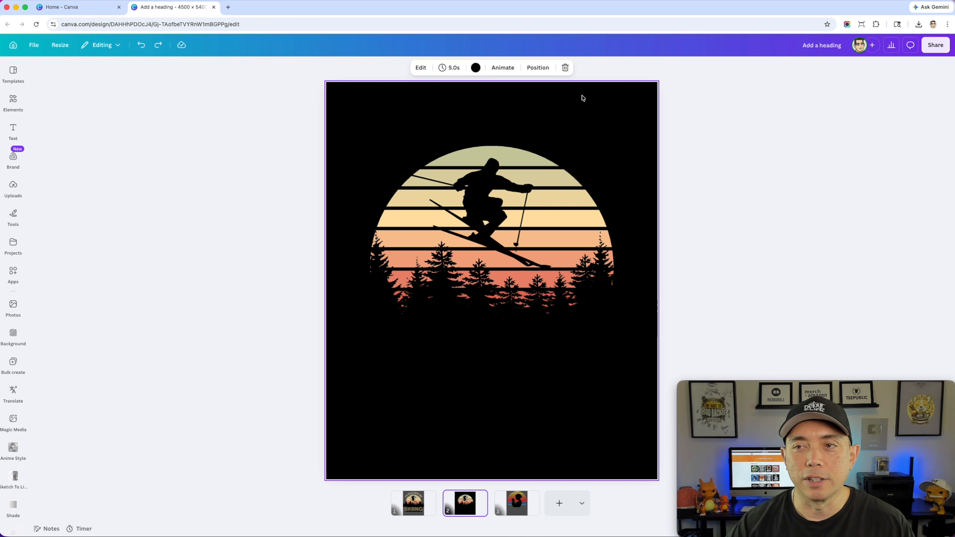
click(935, 45)
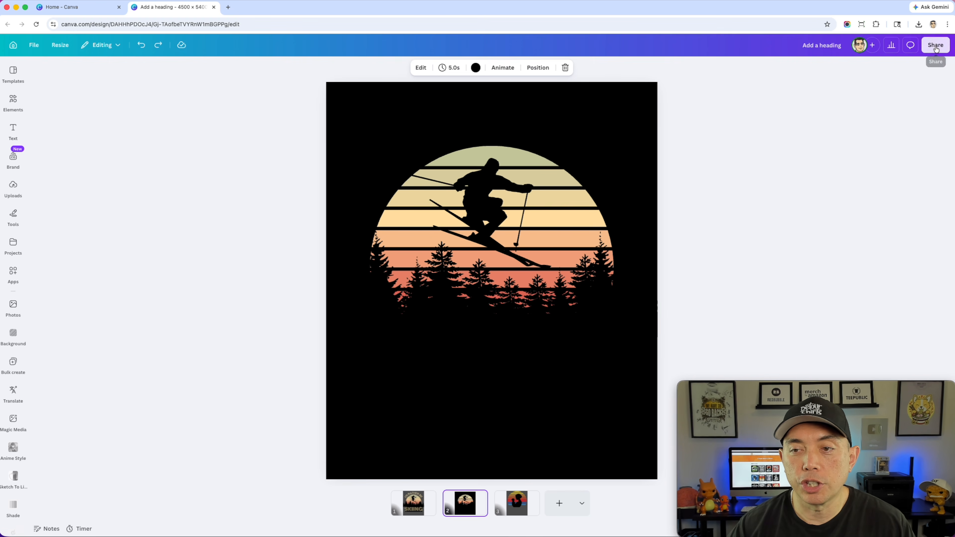
click(814, 231)
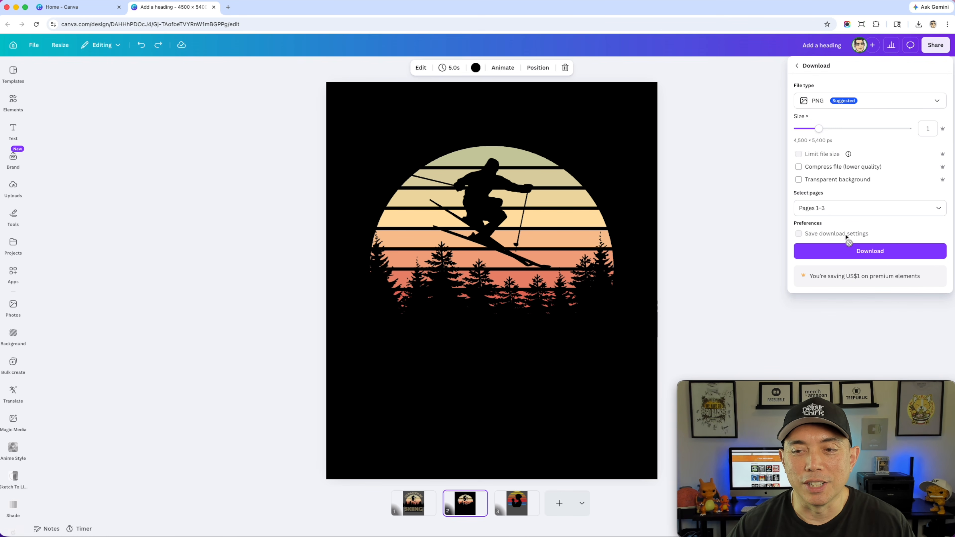
click(854, 253)
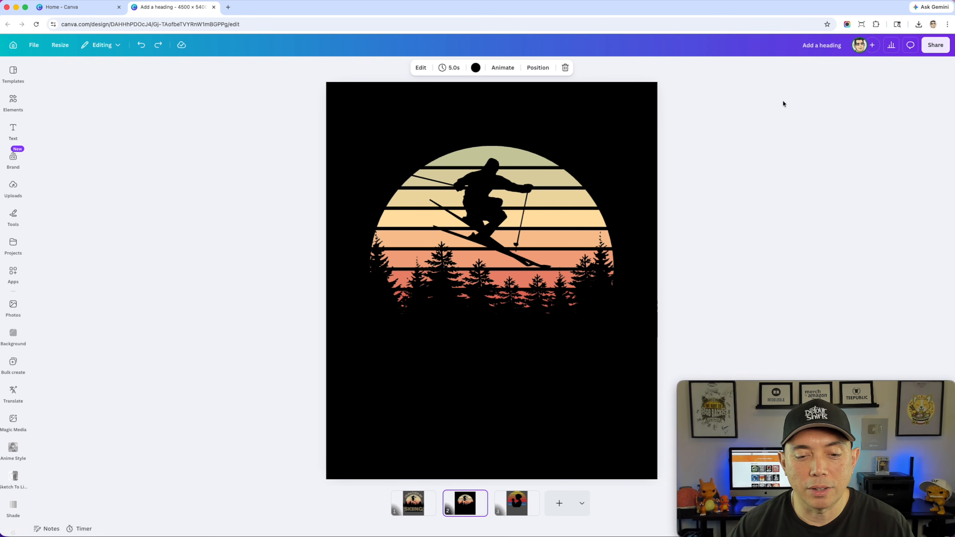
Add a new page and place the downloaded flattened skier sunset image with the black background on it.
click(559, 505)
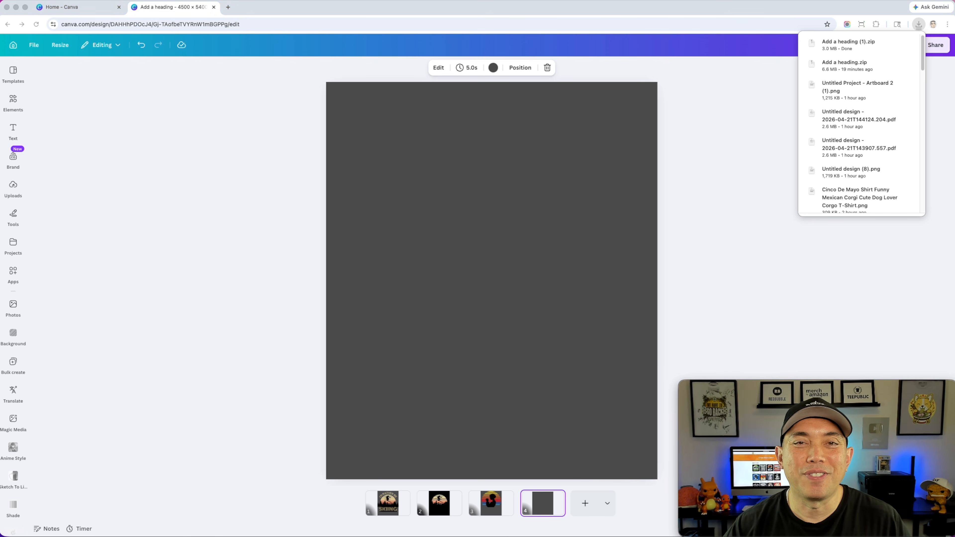
drag(665, 169, 514, 199)
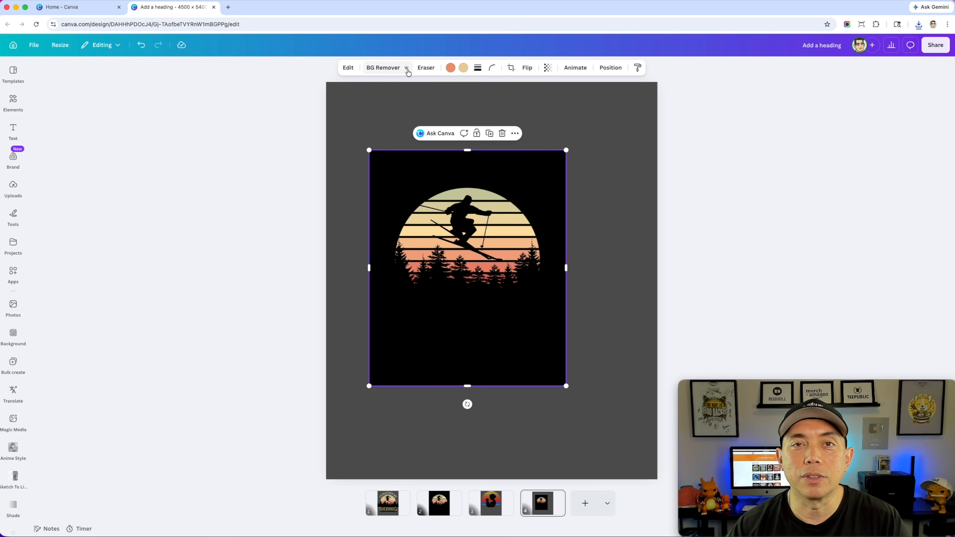
drag(457, 176, 467, 166)
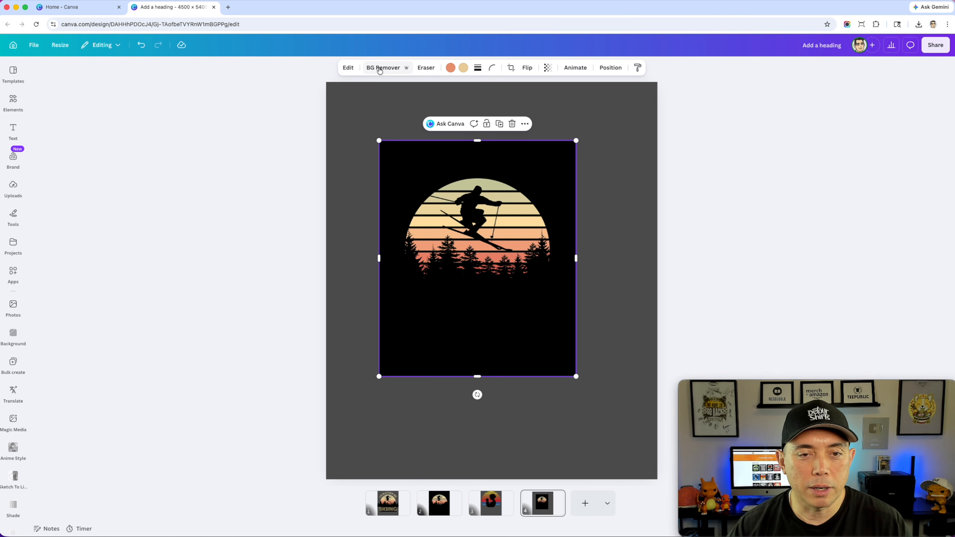
Remove the black background from the placed skier image and enlarge it to fill the whole page.
click(379, 70)
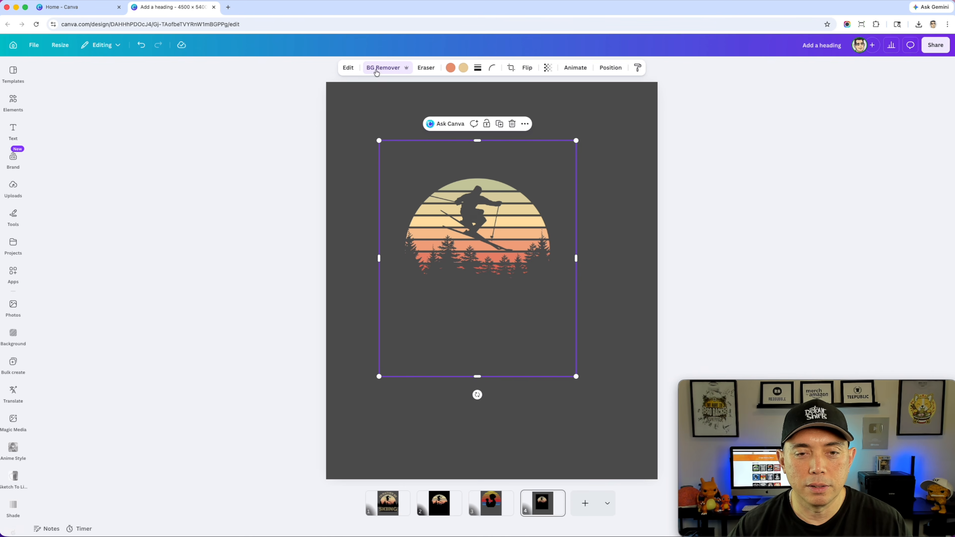
drag(577, 141, 655, 89)
drag(535, 148, 467, 163)
drag(584, 392, 651, 484)
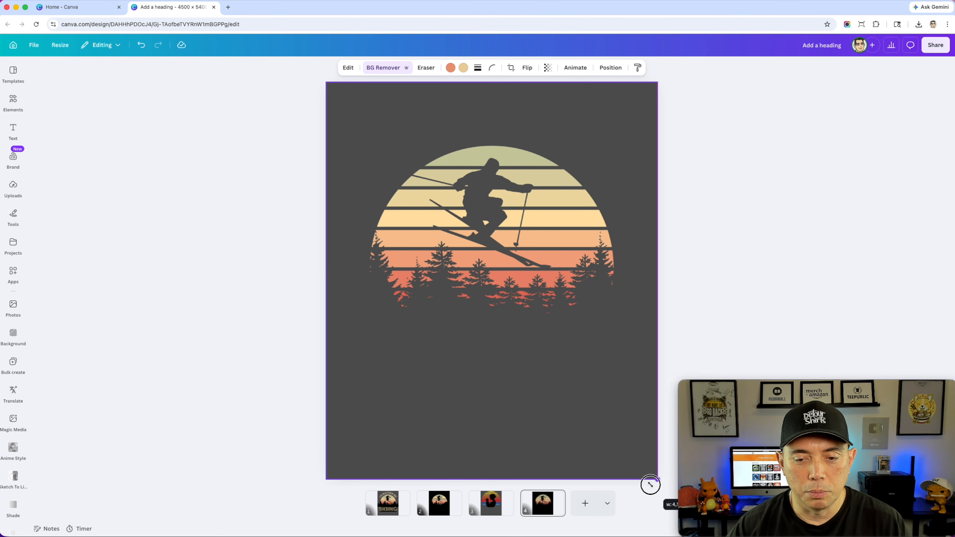
Copy the I'D RATHER BE and SKIING texts from page 1 onto page 4.
click(388, 503)
click(465, 137)
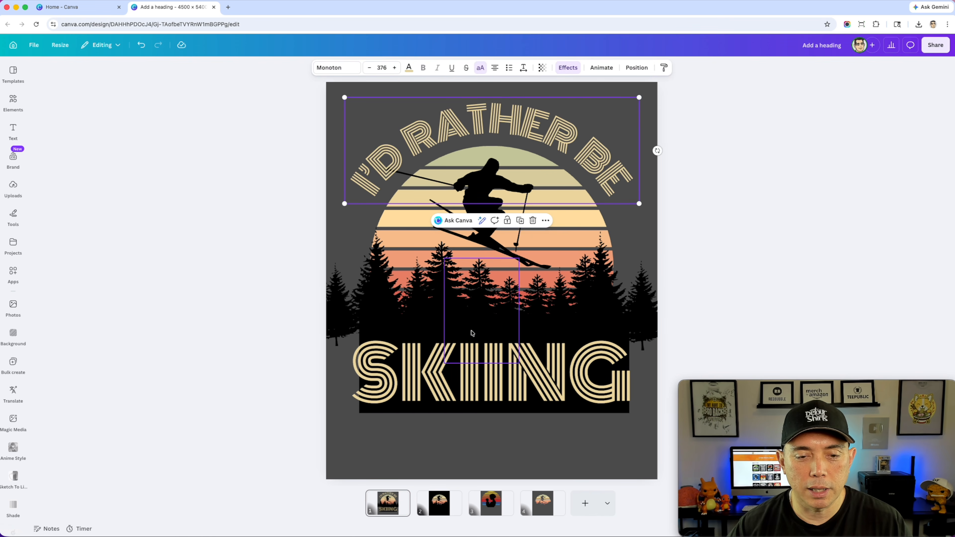
shift+click(474, 389)
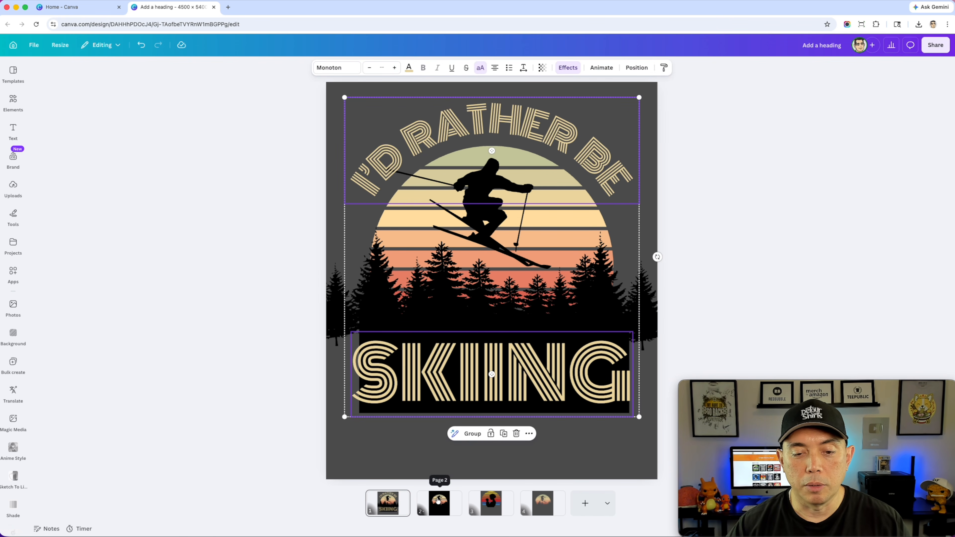
click(543, 502)
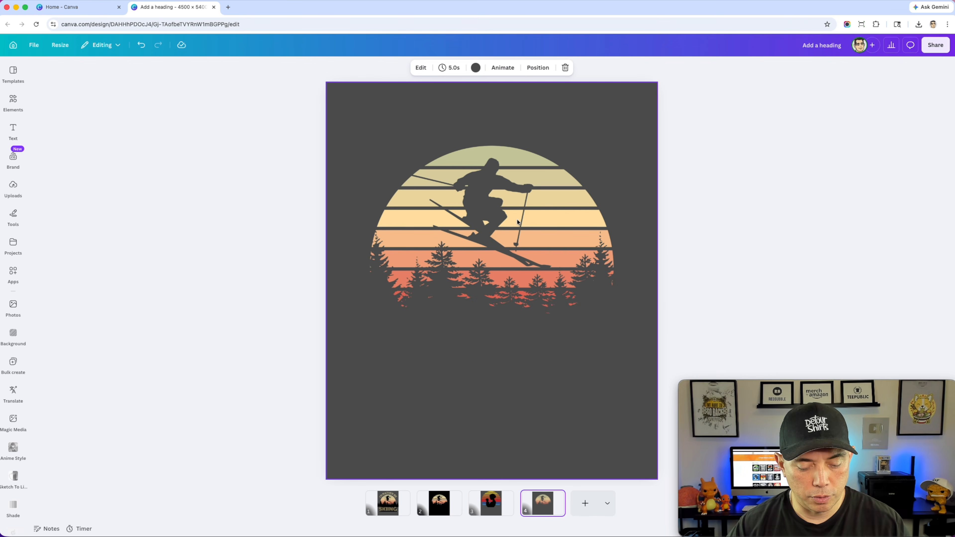
key(cmd+v)
click(714, 154)
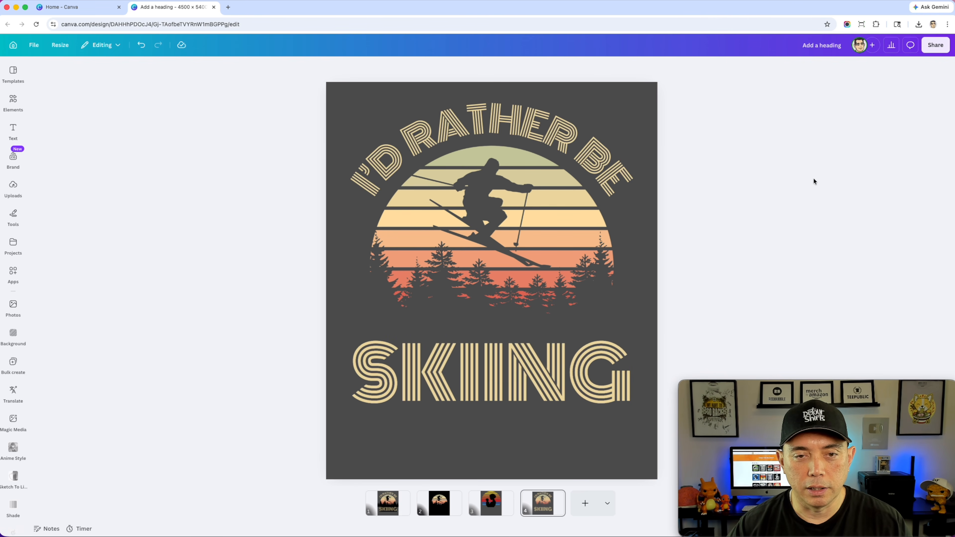
Download only page 4 as a PNG with a transparent background at 4,500 × 5,400 px and preview the file.
click(924, 49)
click(812, 237)
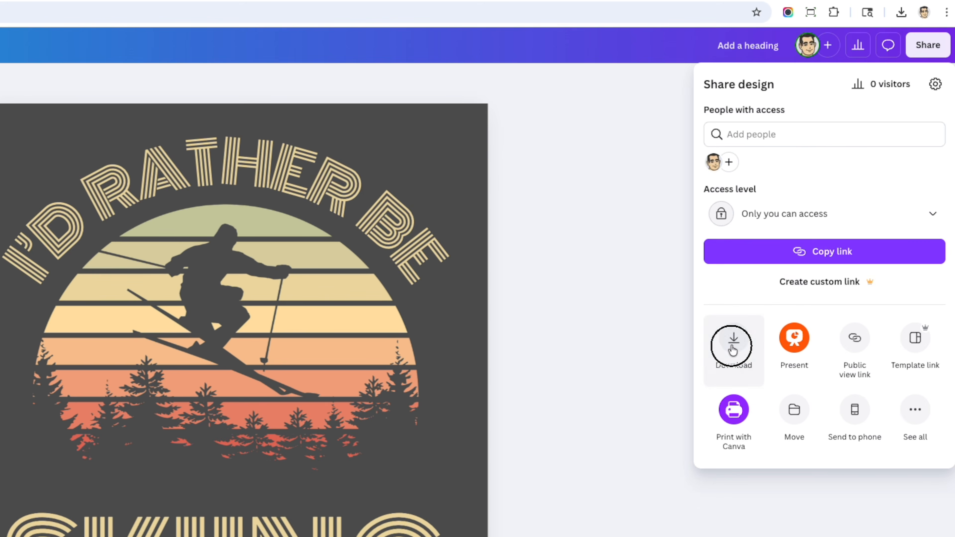
click(723, 297)
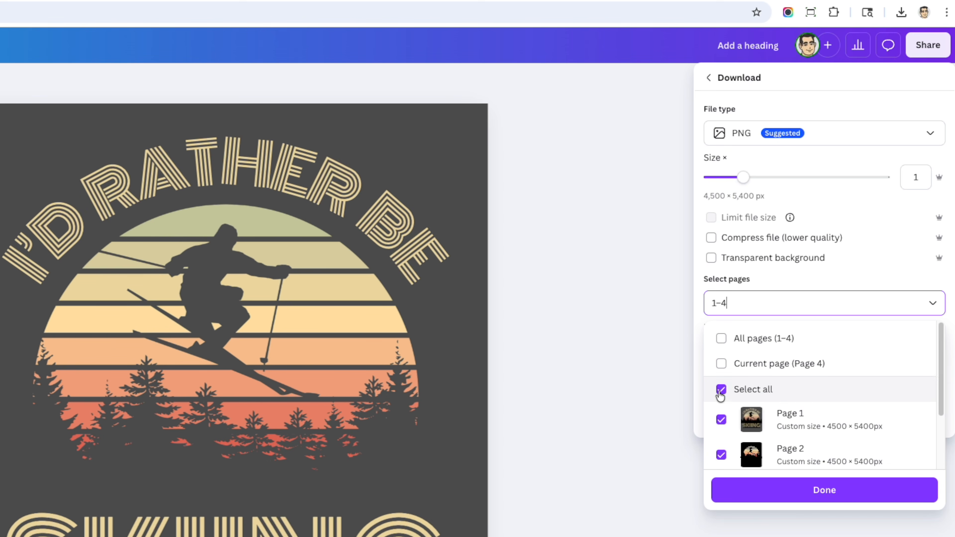
click(722, 390)
scroll(729, 433, down, 2)
click(722, 446)
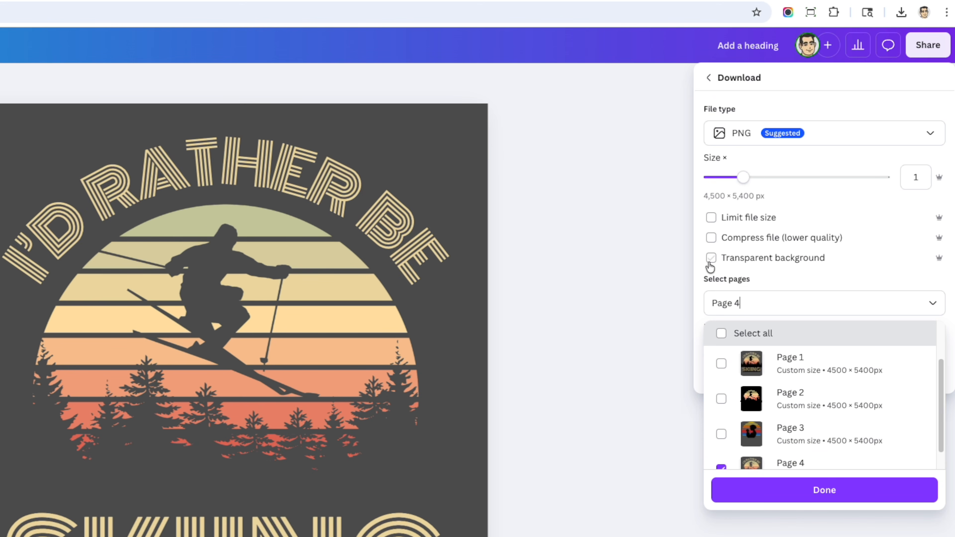
click(710, 258)
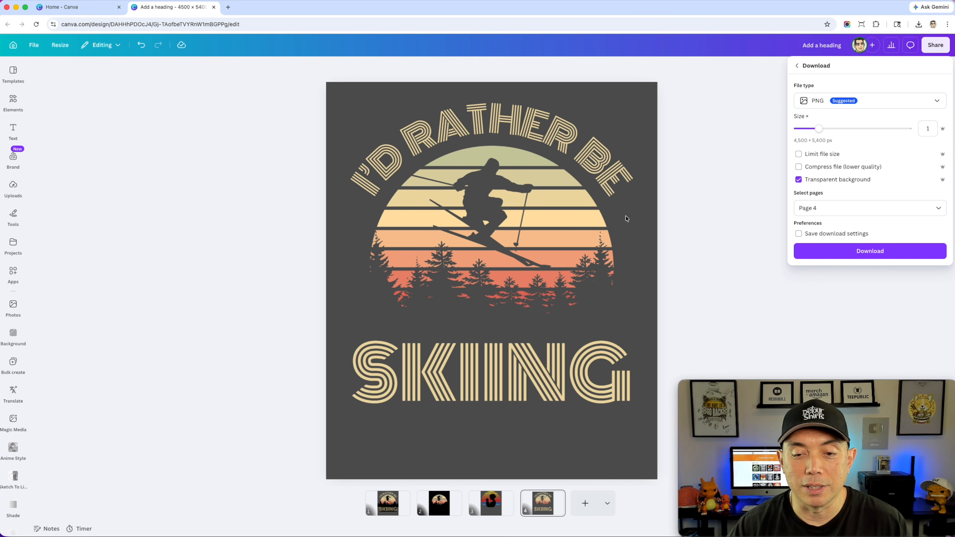
click(875, 252)
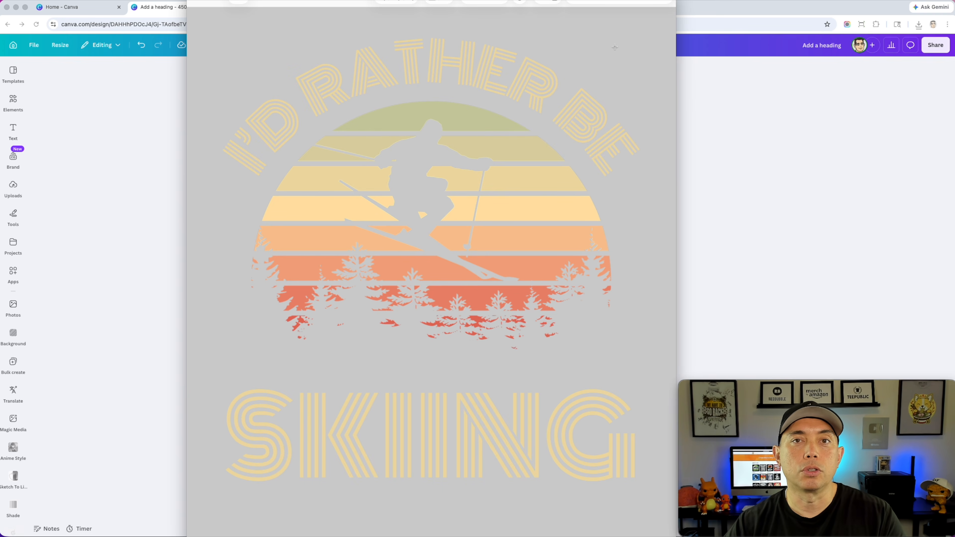
click(198, 2)
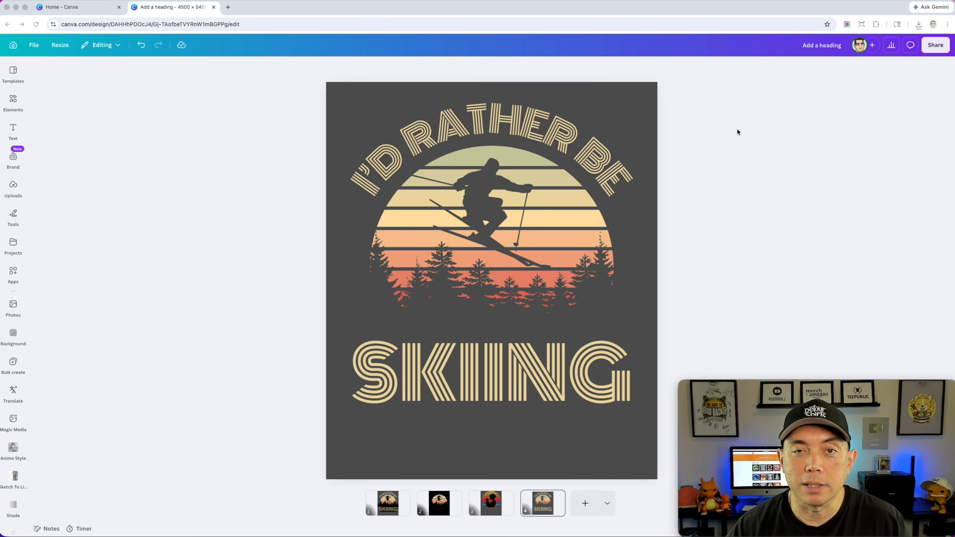
Reposition the mother-and-baby silhouette and the striped sunset slightly on page 3.
click(494, 510)
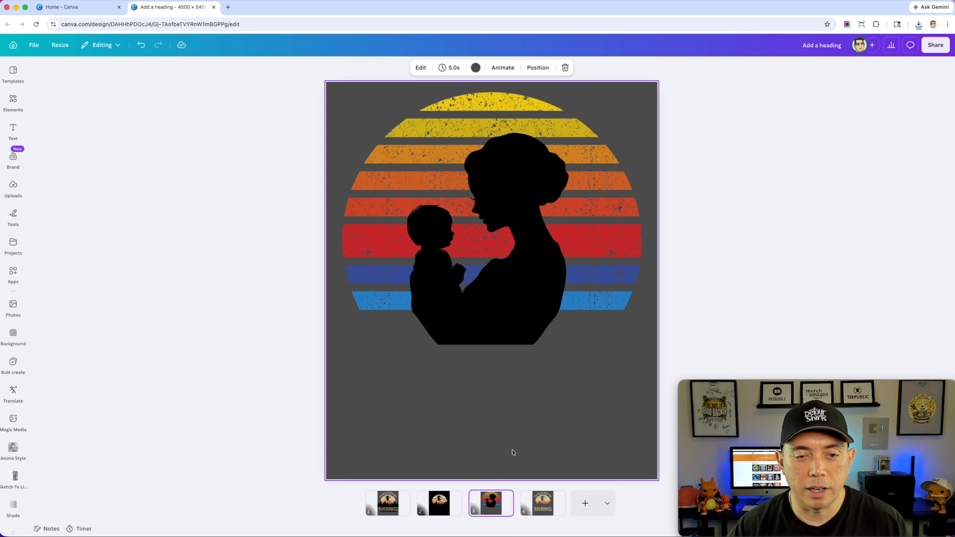
click(498, 296)
mouse_move(498, 295)
mouse_down()
mouse_move(480, 380)
mouse_move(531, 433)
mouse_move(499, 299)
mouse_up()
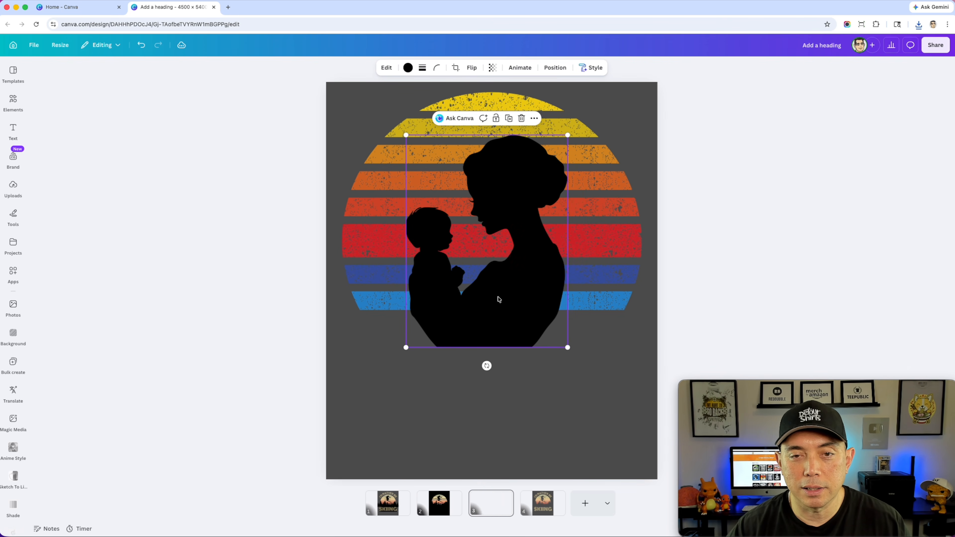
mouse_move(608, 248)
mouse_down()
mouse_move(624, 249)
mouse_move(614, 254)
mouse_up()
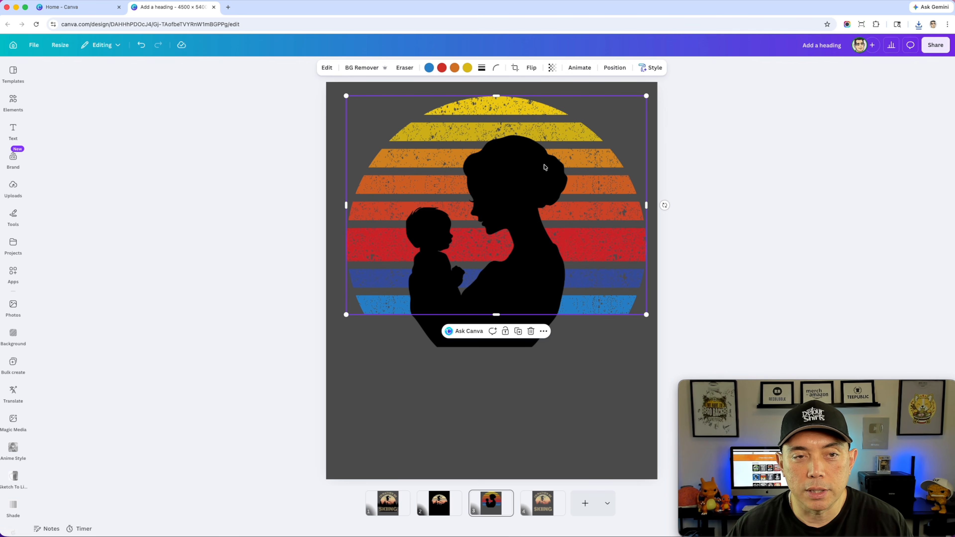
Set the background color of page 3, holding the mother-and-baby sunset, to black.
click(335, 94)
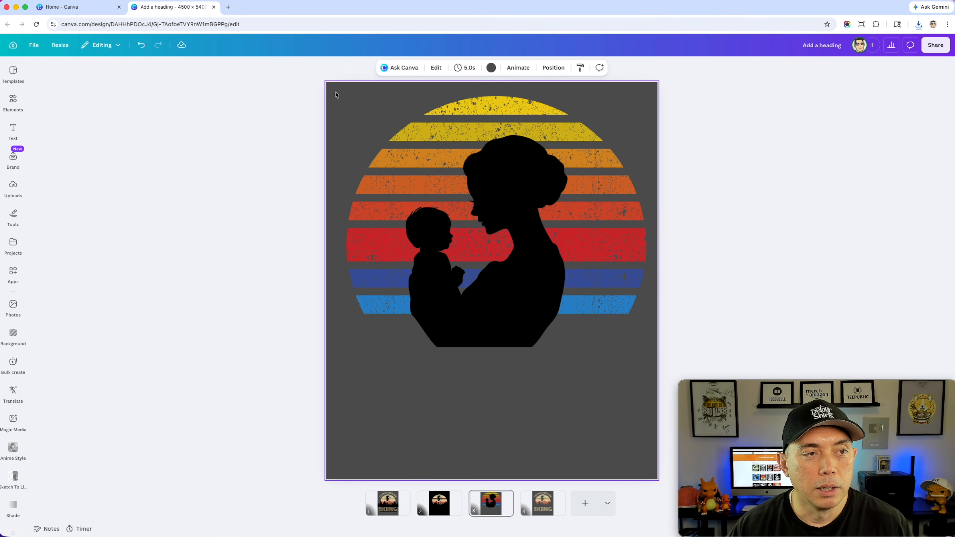
click(491, 69)
click(61, 130)
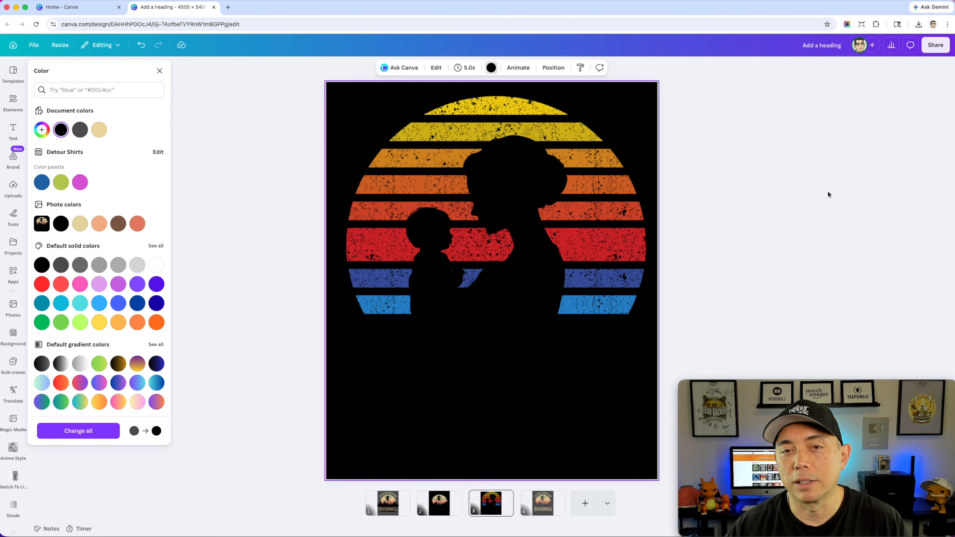
click(358, 128)
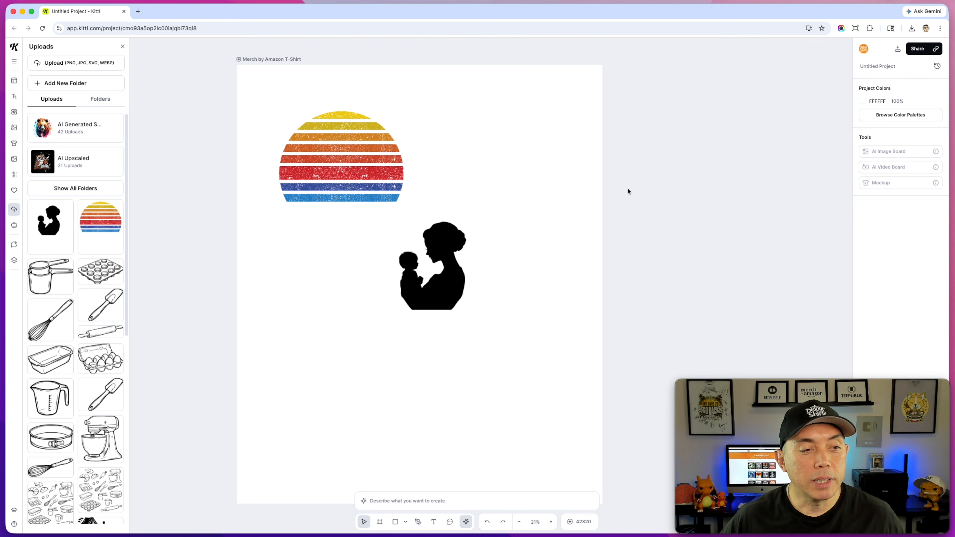
In Kittl, separate the sunset from the mother-and-baby silhouette and enlarge the sunset to about 3671 × 4413 px near the artboard's top.
mouse_move(360, 164)
mouse_down()
mouse_move(415, 164)
mouse_move(341, 161)
mouse_up()
drag(434, 275, 412, 374)
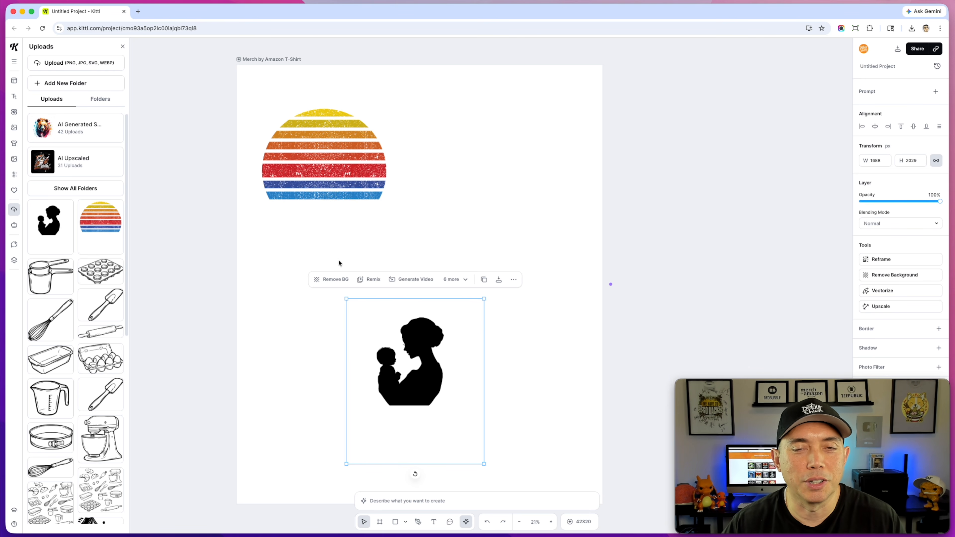
click(338, 162)
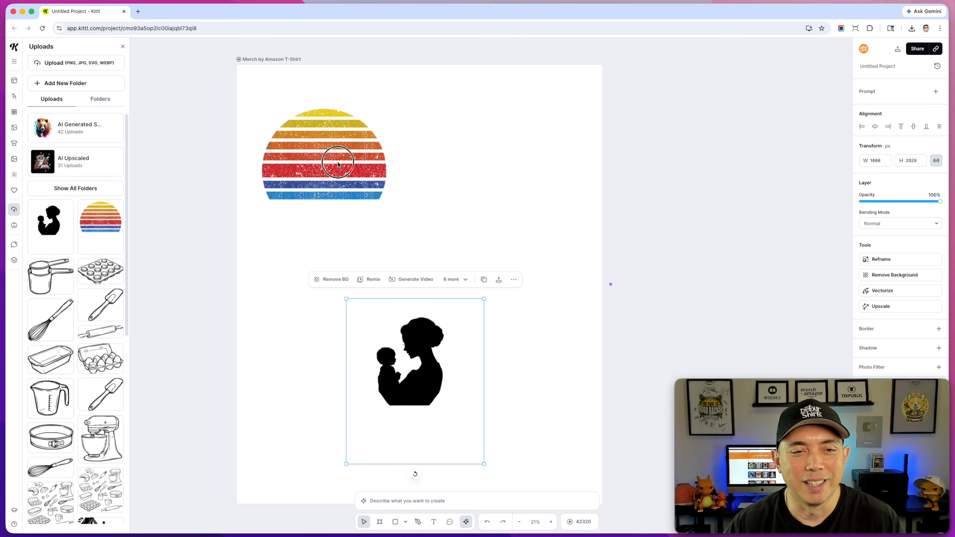
click(340, 196)
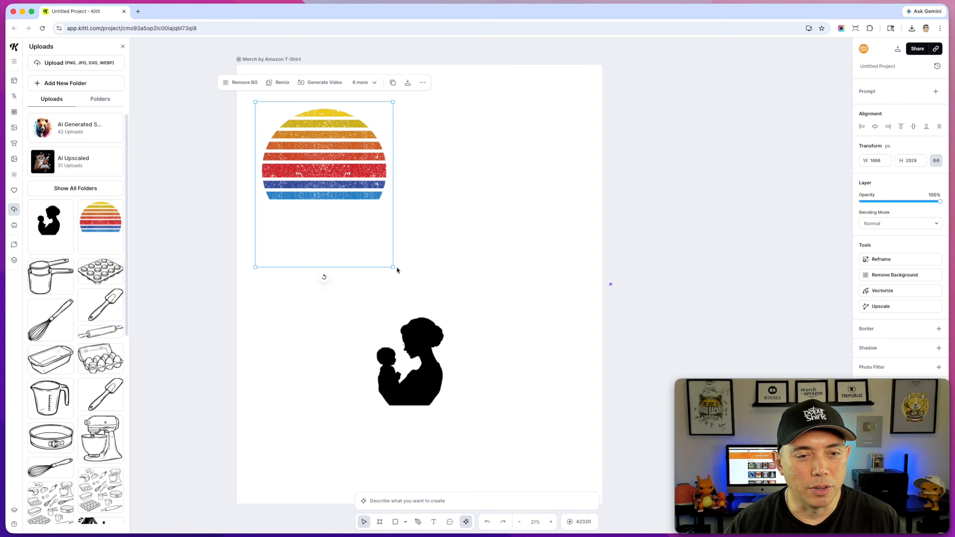
drag(394, 267, 558, 459)
drag(471, 226, 475, 201)
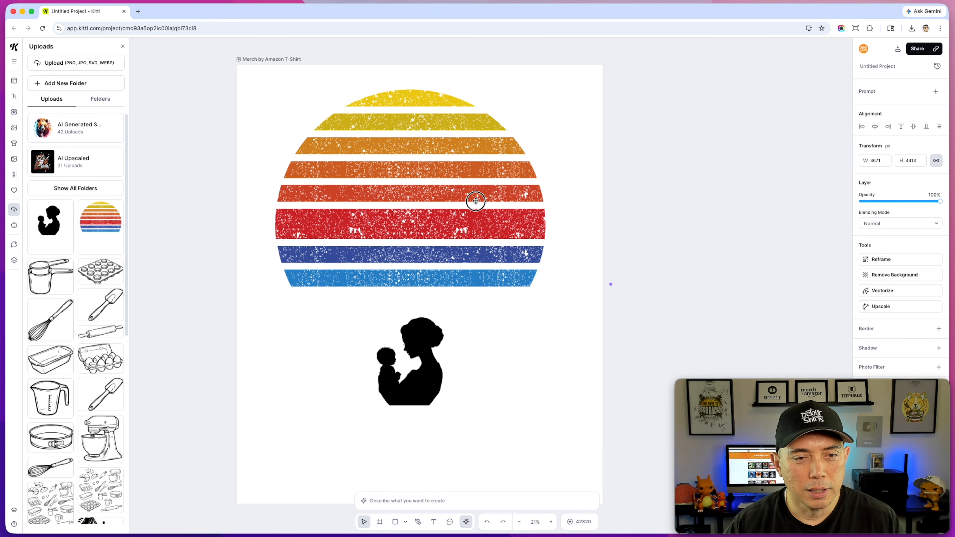
drag(362, 164, 364, 170)
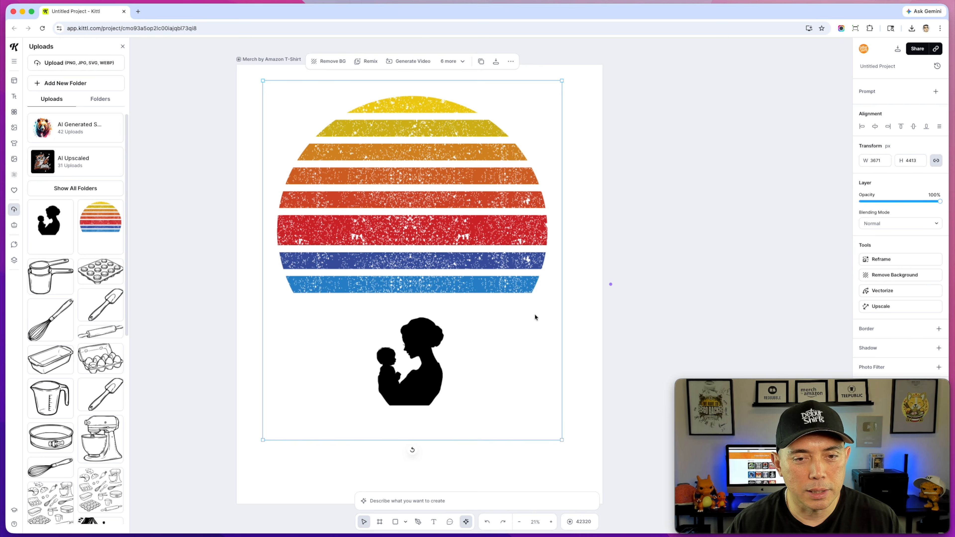
Place the mother-and-baby silhouette over the striped sunset and enlarge it to about 3212 × 3860 px.
scroll(461, 263, down, 5)
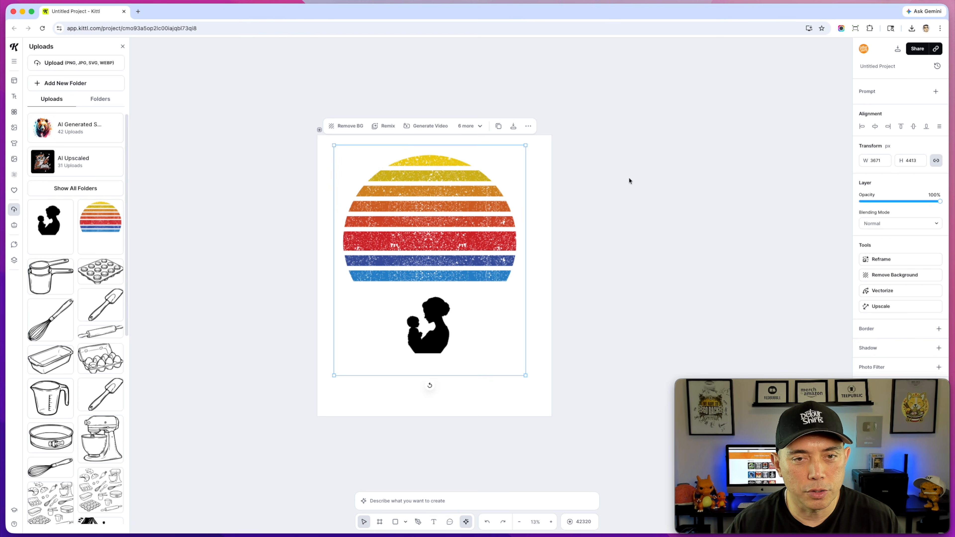
click(586, 179)
click(432, 331)
drag(433, 332, 418, 244)
drag(461, 302, 435, 278)
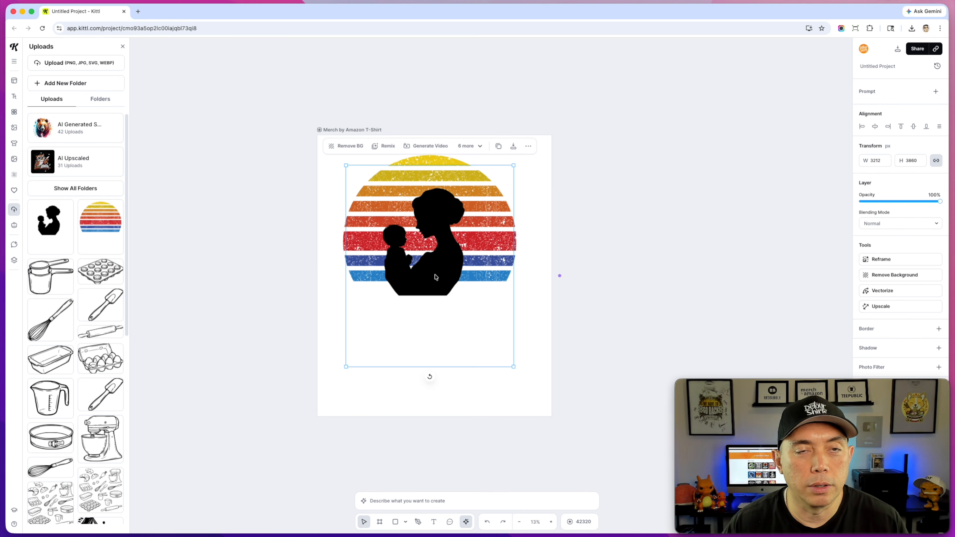
drag(439, 271, 443, 268)
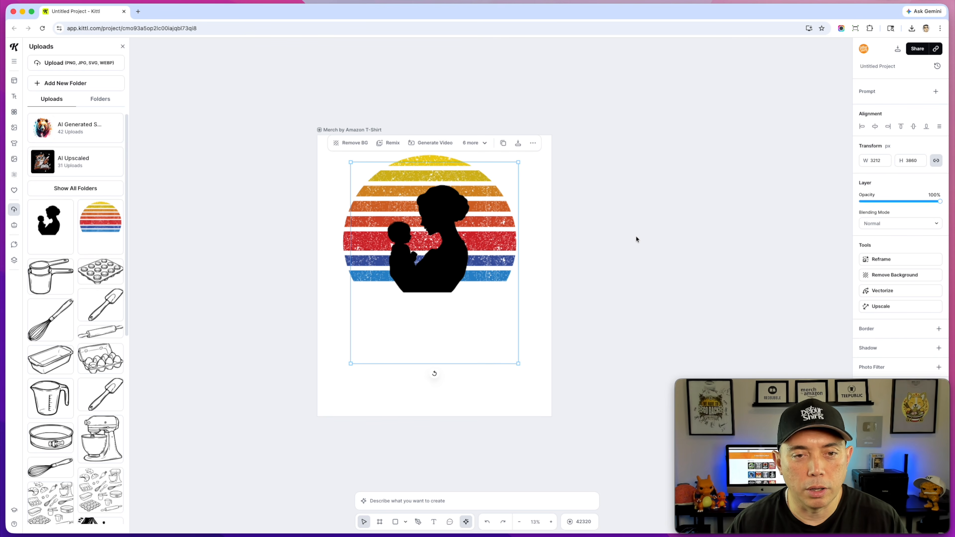
click(635, 222)
click(433, 231)
click(596, 221)
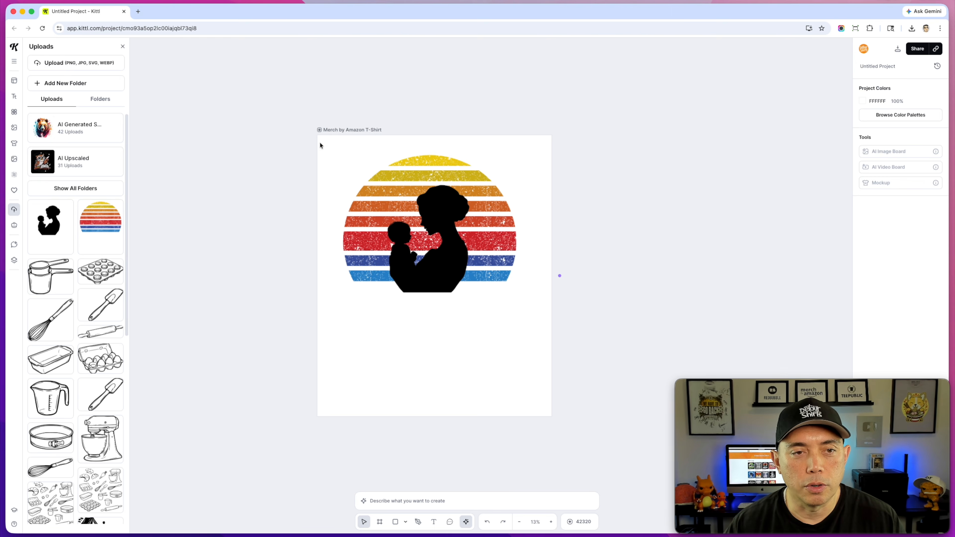
Set the Merch by Amazon T-Shirt artboard's color to black (000000).
click(328, 130)
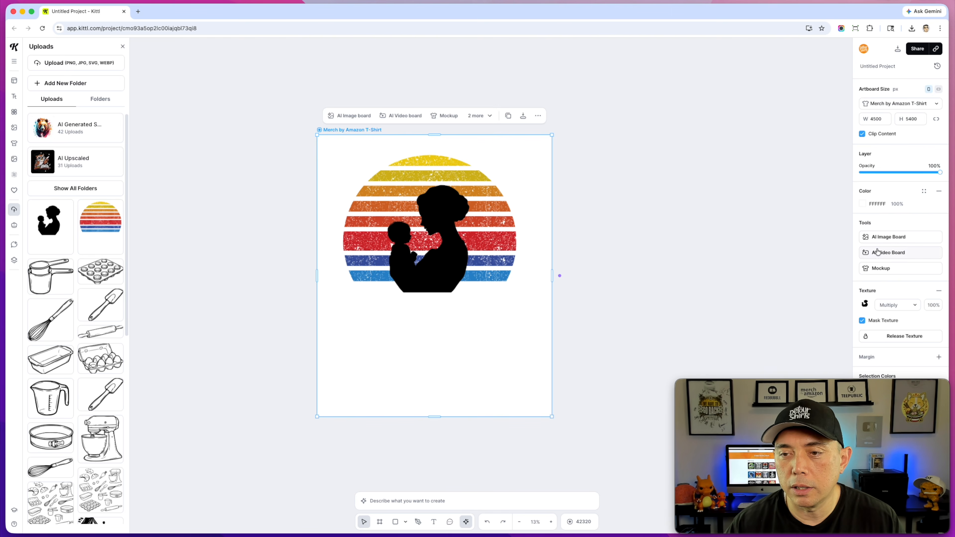
click(865, 204)
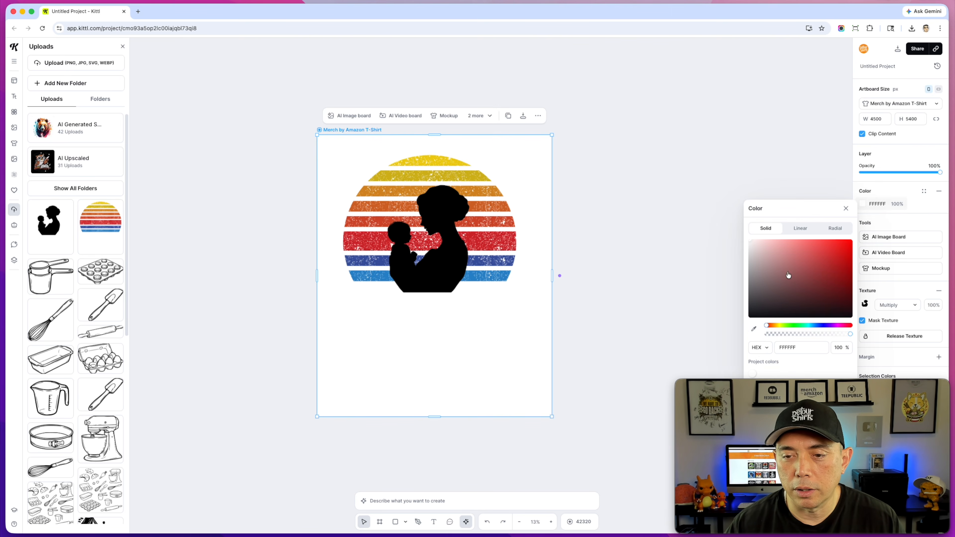
click(448, 259)
click(662, 134)
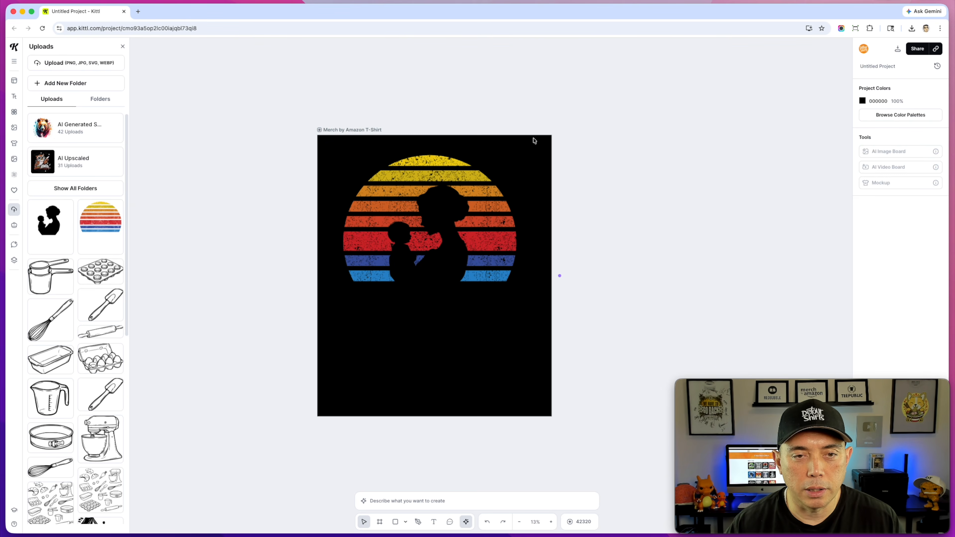
Export the black artboard as a 4500 × 5400 px PNG in RGB, leaving Remove Background off.
click(357, 129)
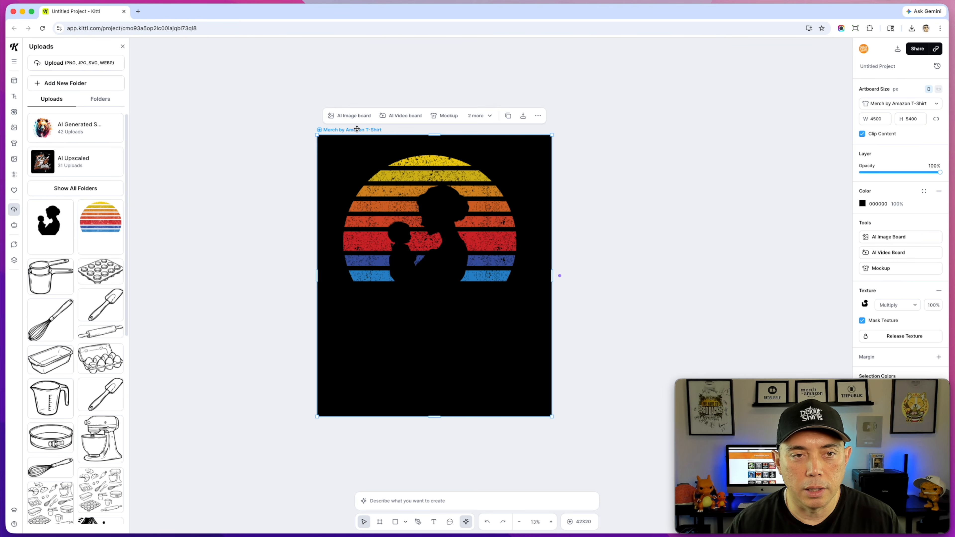
click(897, 49)
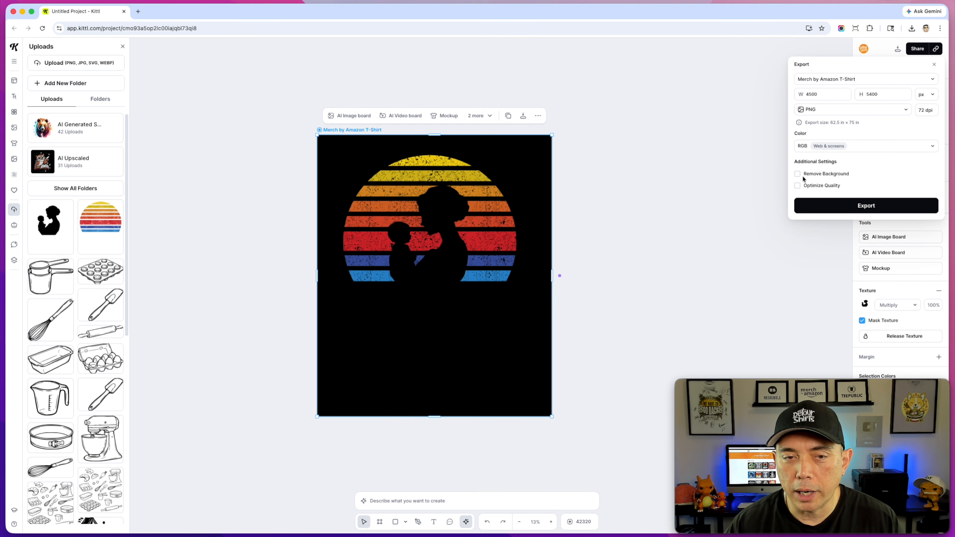
click(849, 207)
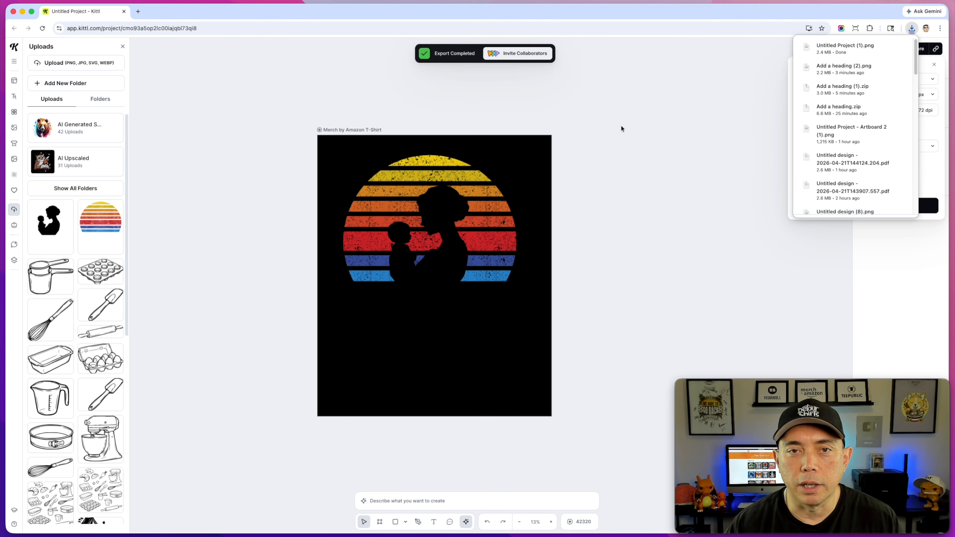
Duplicate the artboard beside the original and delete the sunset and silhouette from the copy.
drag(604, 94, 468, 101)
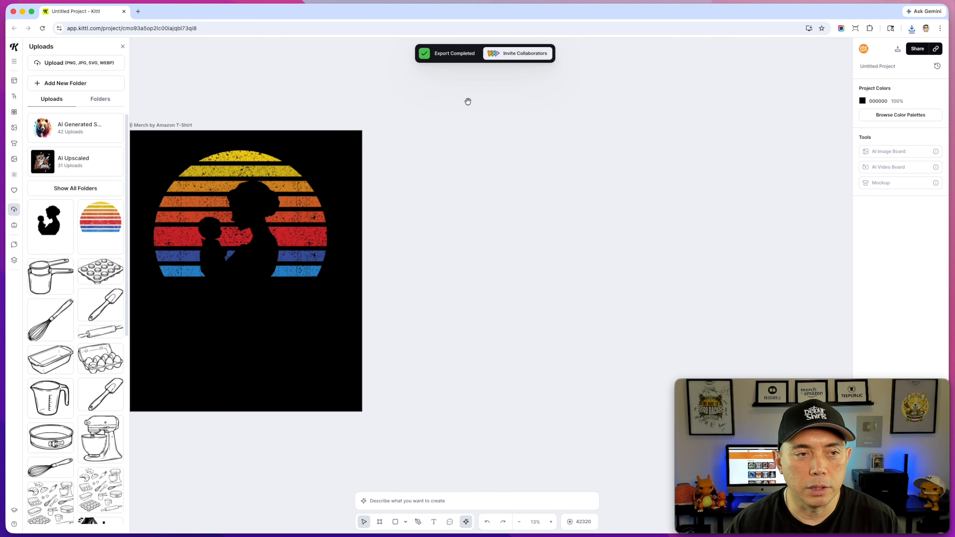
click(161, 126)
drag(161, 127, 442, 140)
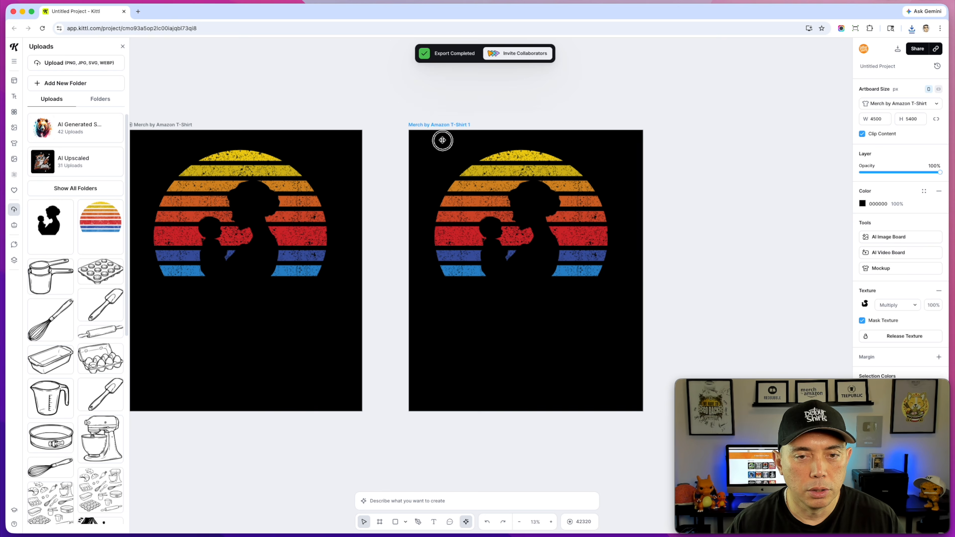
click(564, 175)
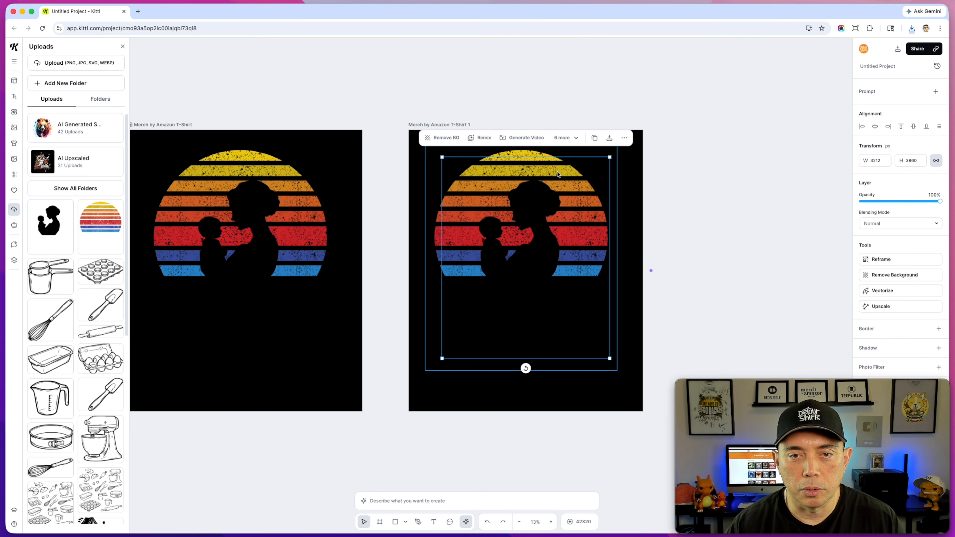
shift+click(528, 153)
key(Delete)
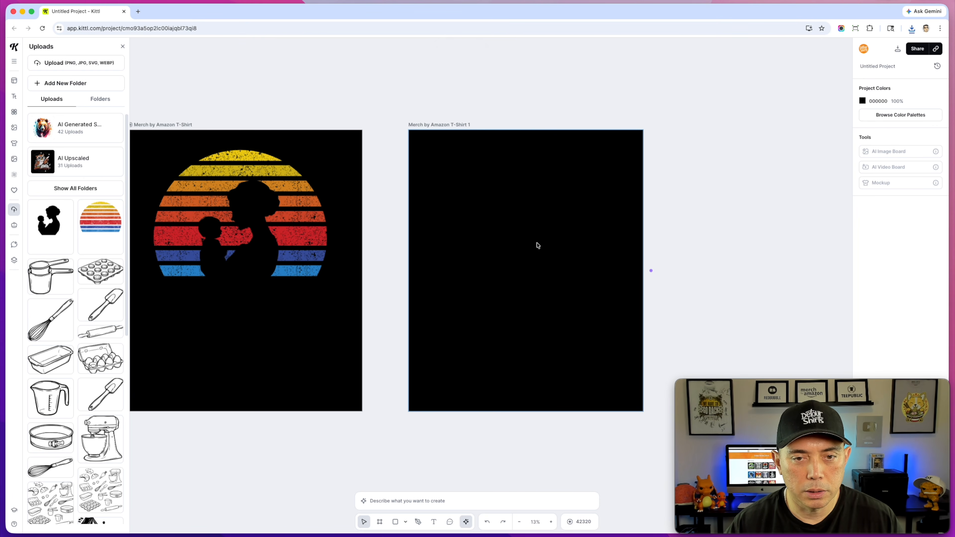
Add the exported flattened PNG, move it beside the empty black artboard and enlarge it to about 3640 × 4375 px.
click(47, 226)
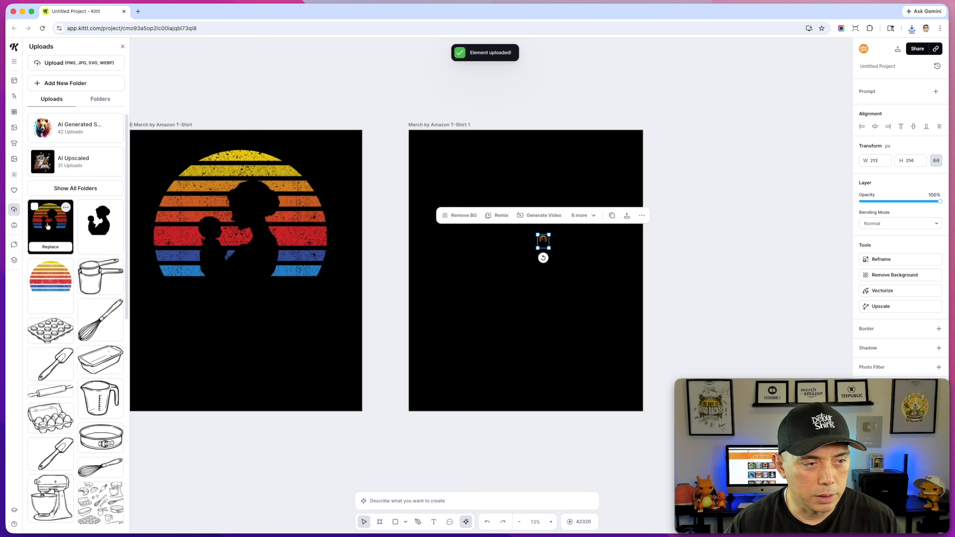
drag(550, 249, 666, 388)
drag(607, 289, 742, 164)
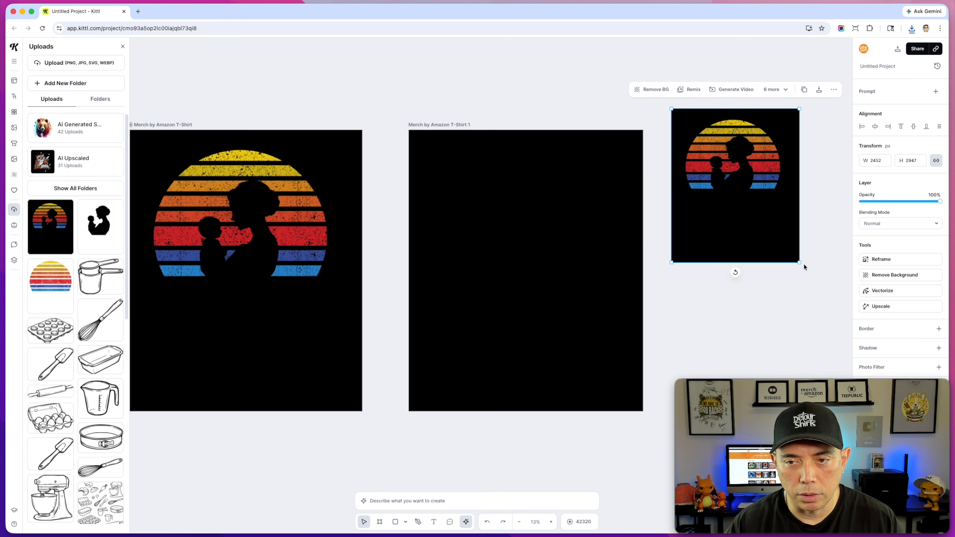
drag(799, 262, 766, 277)
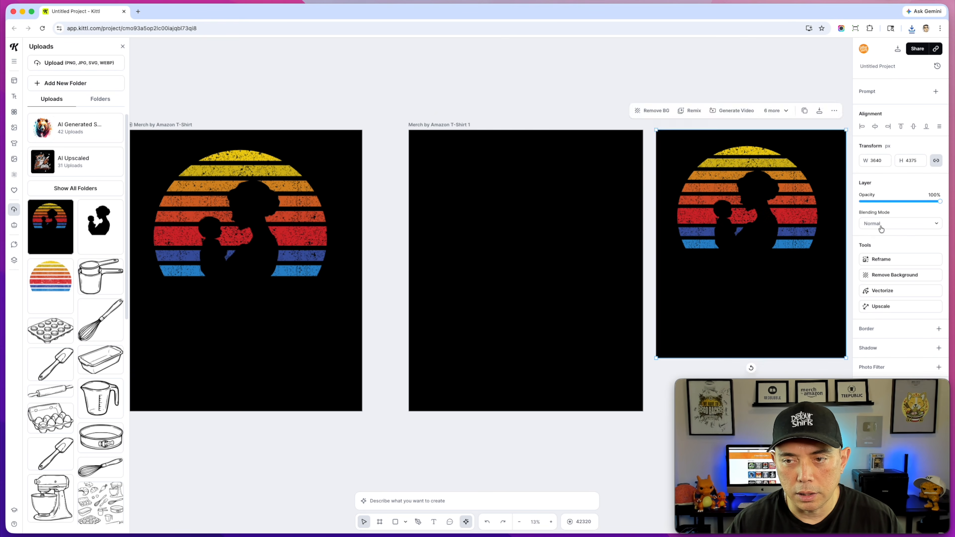
Remove the flattened image's background and place the cutout on the second artboard at about 3943 × 2880 px.
click(882, 278)
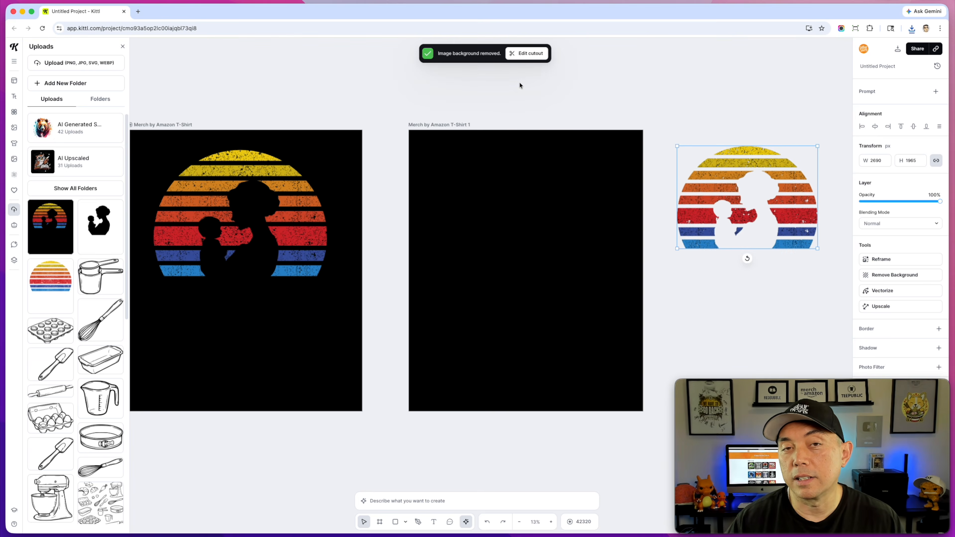
click(807, 224)
drag(807, 224, 636, 306)
click(537, 235)
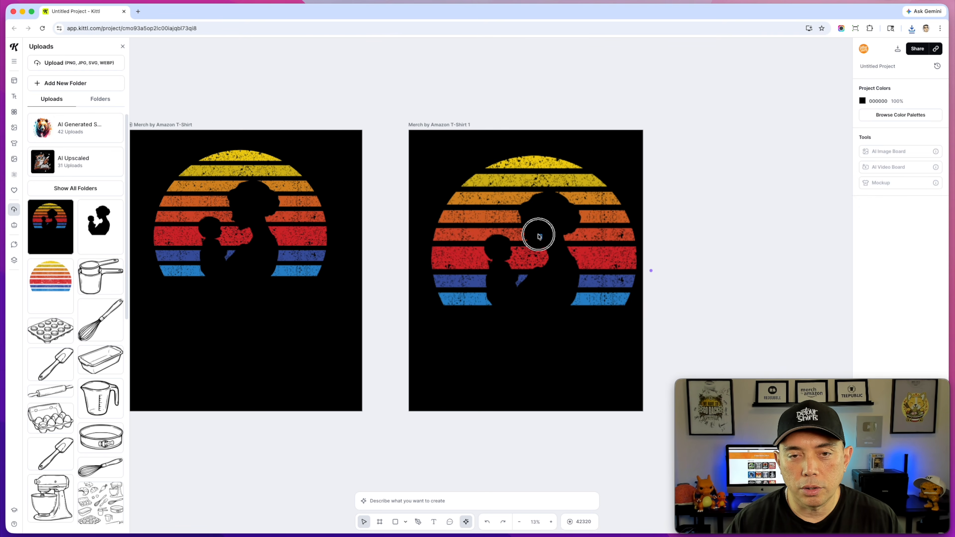
Move the cutout off the second artboard to examine its knocked-out areas up close, and put it back.
drag(561, 222, 733, 222)
click(733, 222)
drag(592, 283, 827, 240)
scroll(785, 154, up, 5)
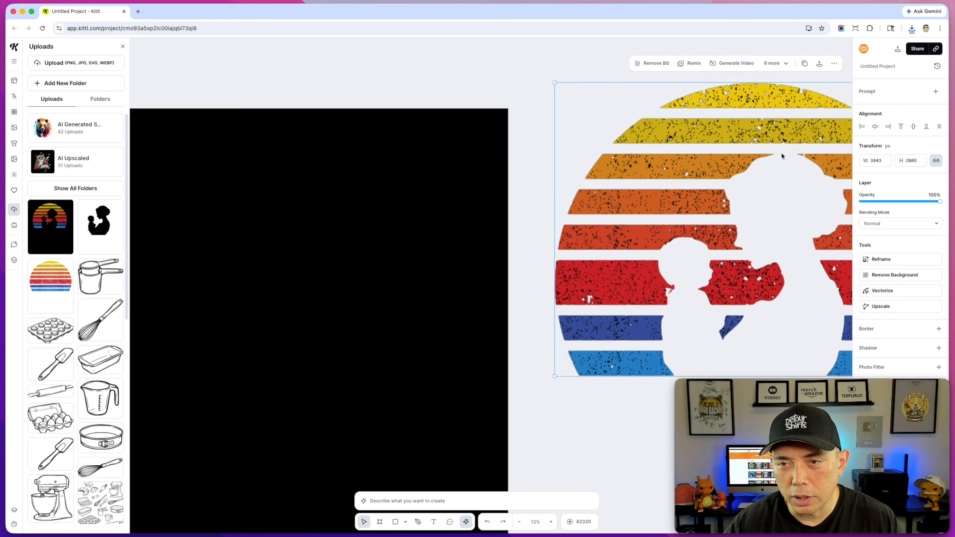
scroll(720, 172, down, 6)
drag(768, 213, 604, 230)
click(399, 102)
Move the original sunset and silhouette together off the first artboard onto the empty canvas beside the second artboard.
click(364, 206)
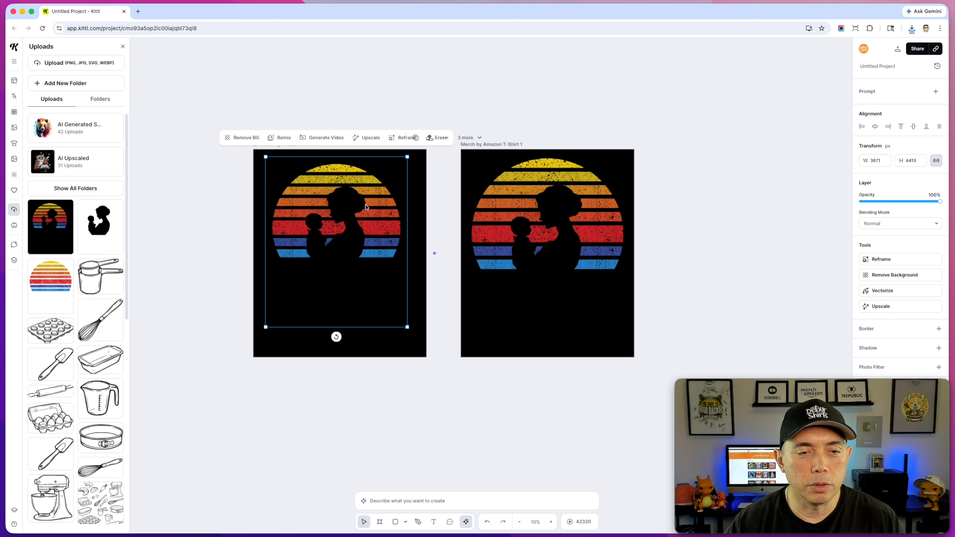
click(333, 101)
click(361, 207)
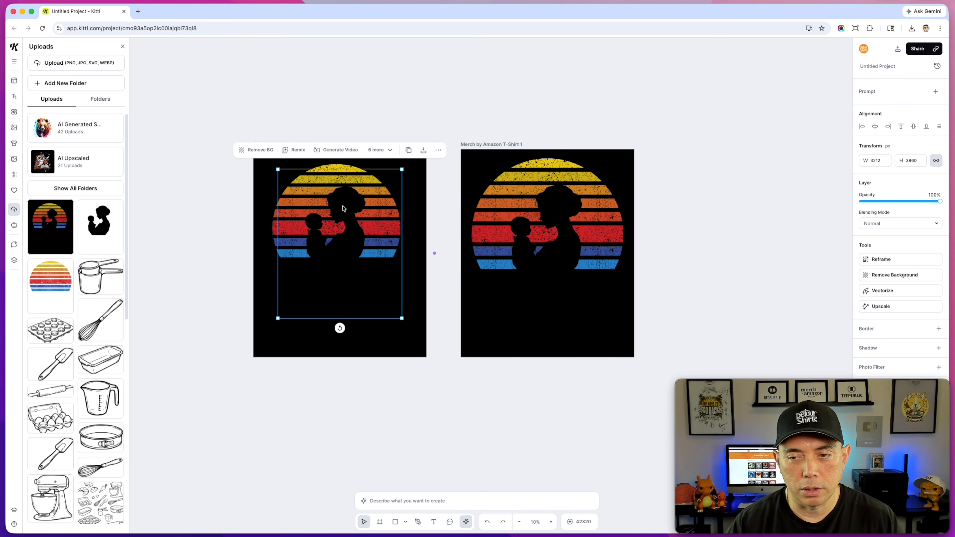
click(344, 88)
click(365, 195)
shift+click(345, 168)
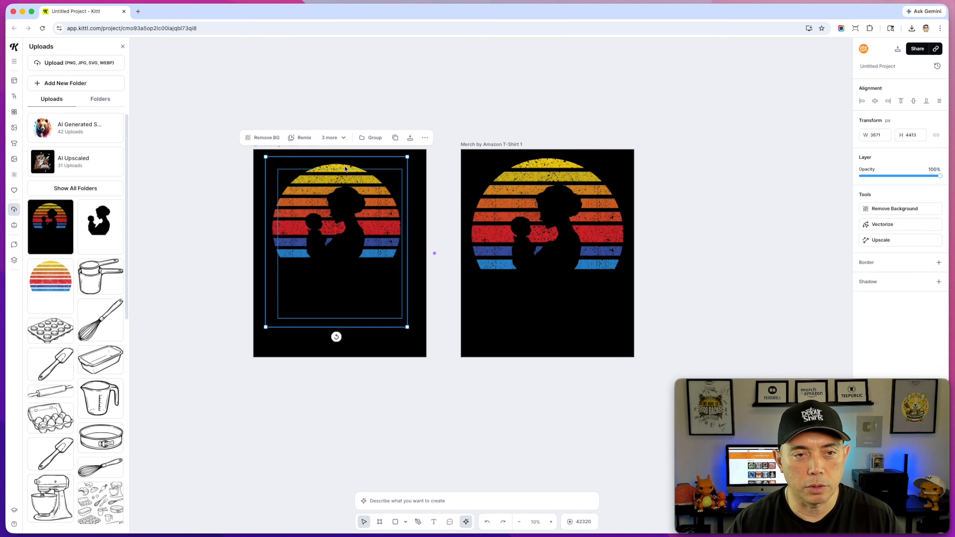
drag(345, 169, 764, 175)
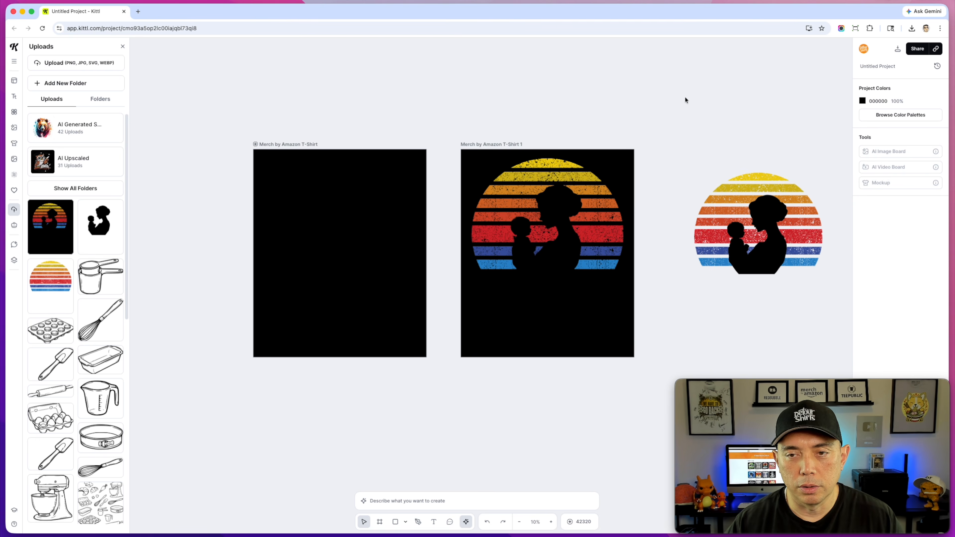
Vectorize the black mother-and-baby silhouette on the canvas with 1 color.
scroll(537, 111, right, 6)
click(506, 222)
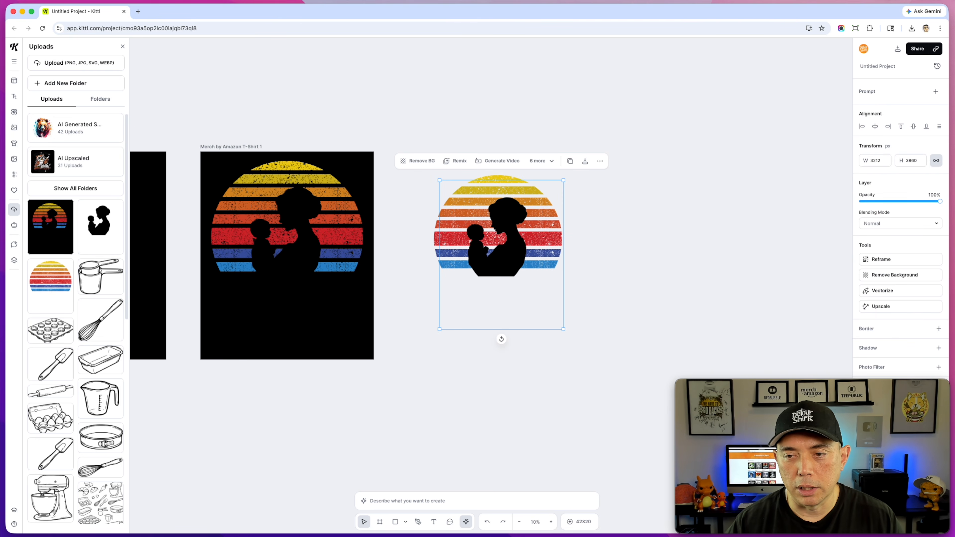
click(891, 291)
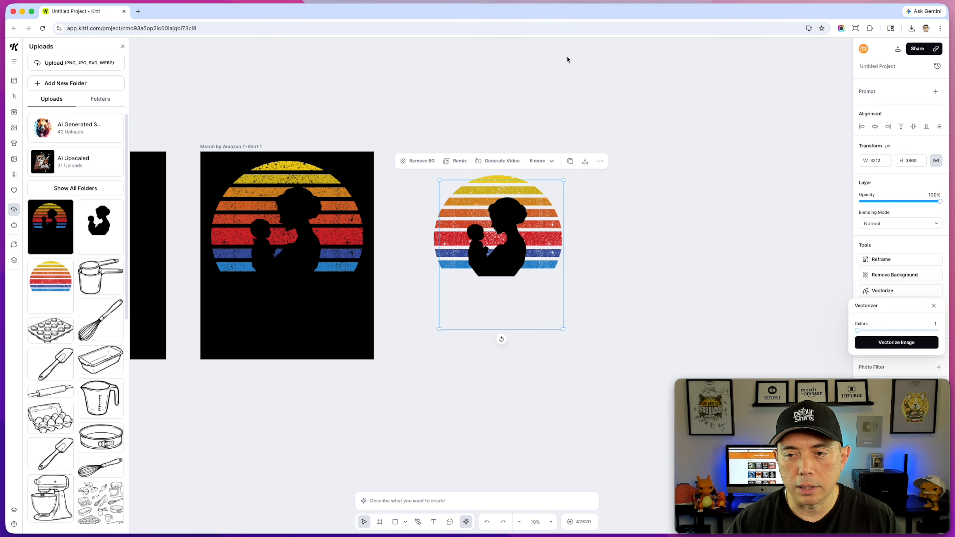
click(902, 342)
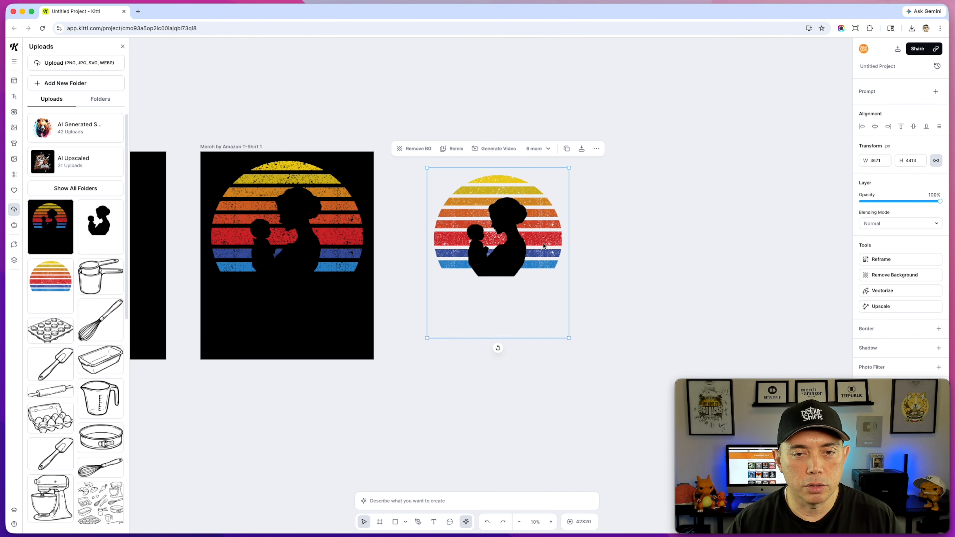
Place a duplicate of the sunset on the empty canvas beside it, and vectorize the original sunset behind the silhouette in multiple colors.
drag(544, 245, 742, 246)
click(568, 223)
click(549, 215)
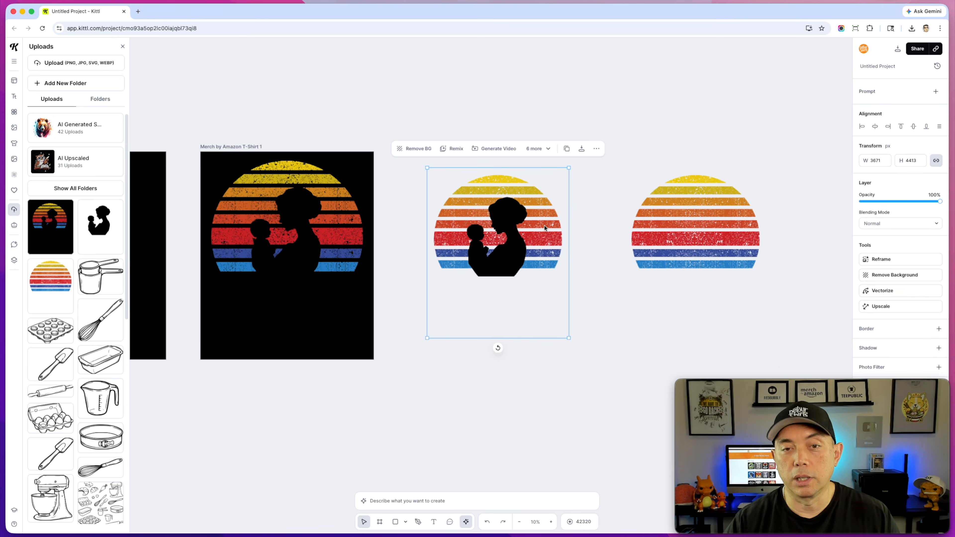
click(873, 294)
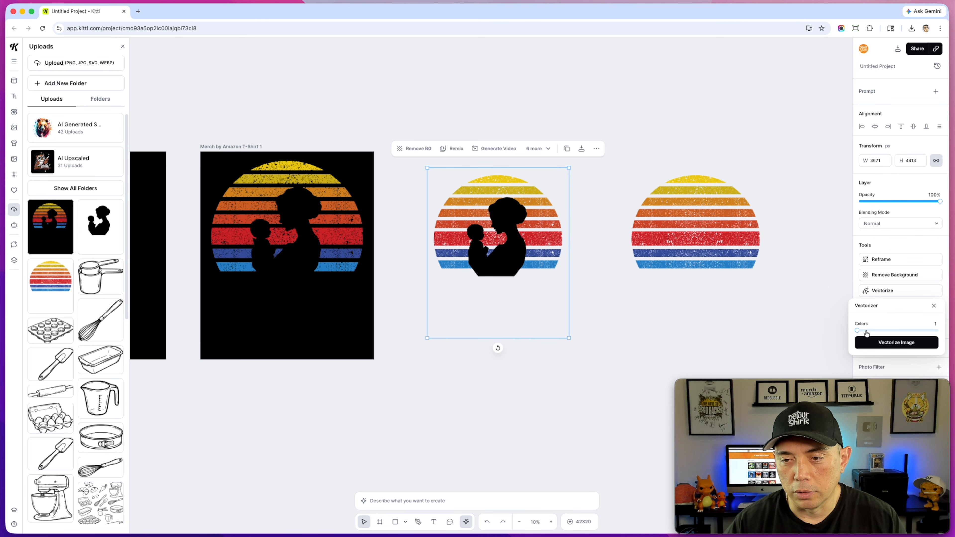
drag(864, 331, 894, 331)
click(897, 343)
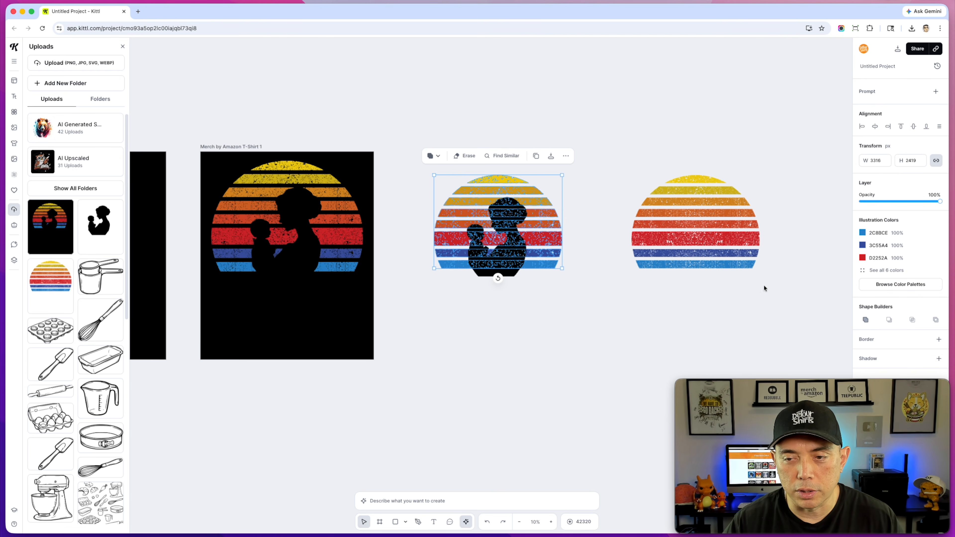
Select the vectorized sunset and silhouette together and subtract the silhouette from the sunset.
drag(405, 141, 580, 316)
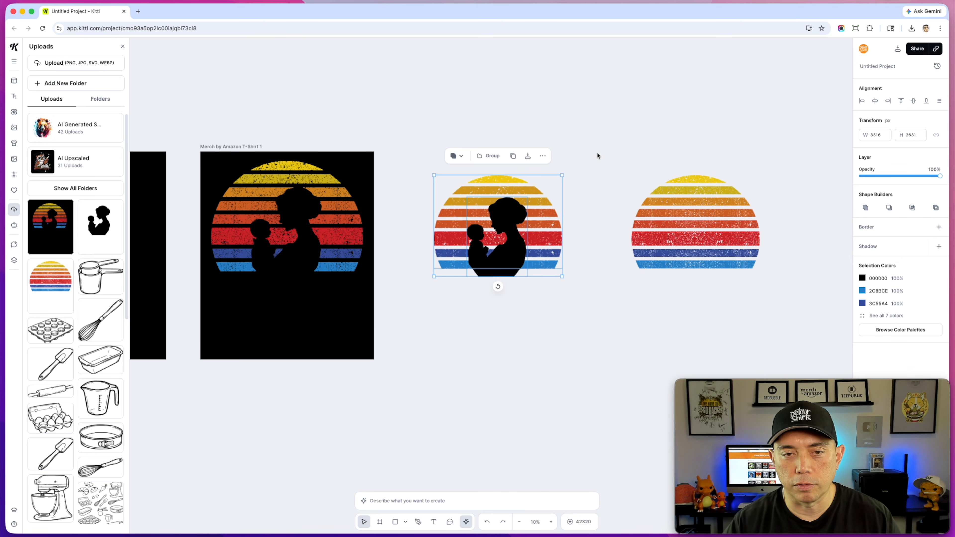
drag(396, 138, 593, 322)
click(889, 207)
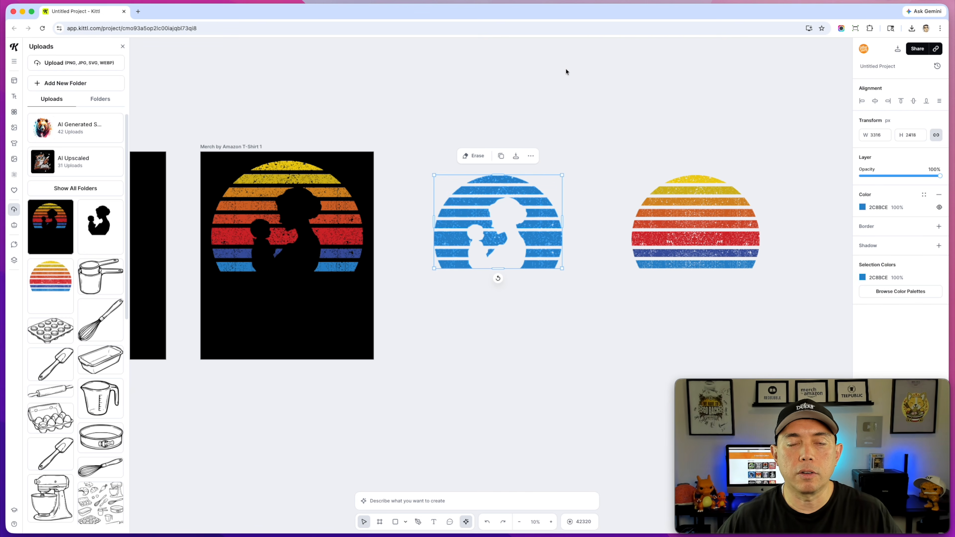
click(575, 147)
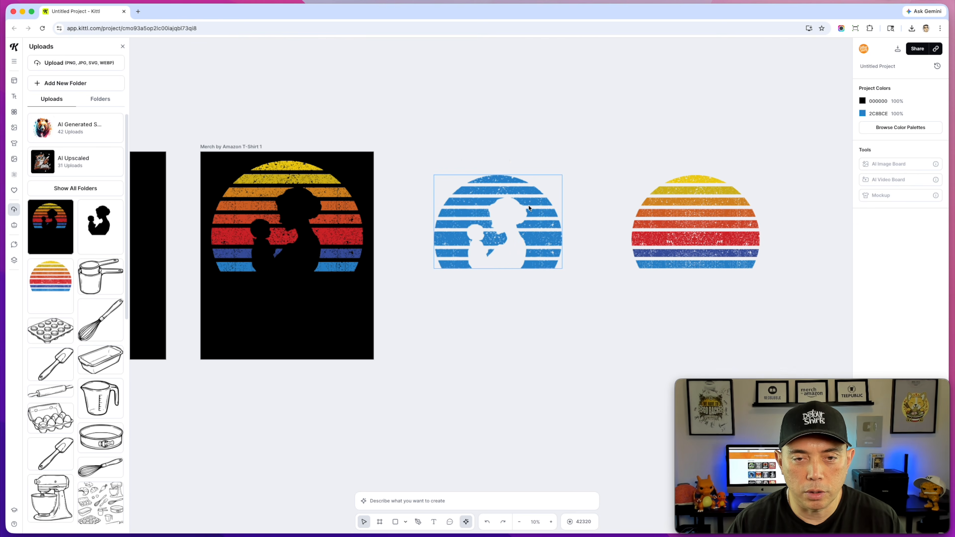
Move the full-color sunset copy closer to the blue cutout and compare their shapes and distressed textures up close.
scroll(524, 212, up, 5)
scroll(489, 224, up, 2)
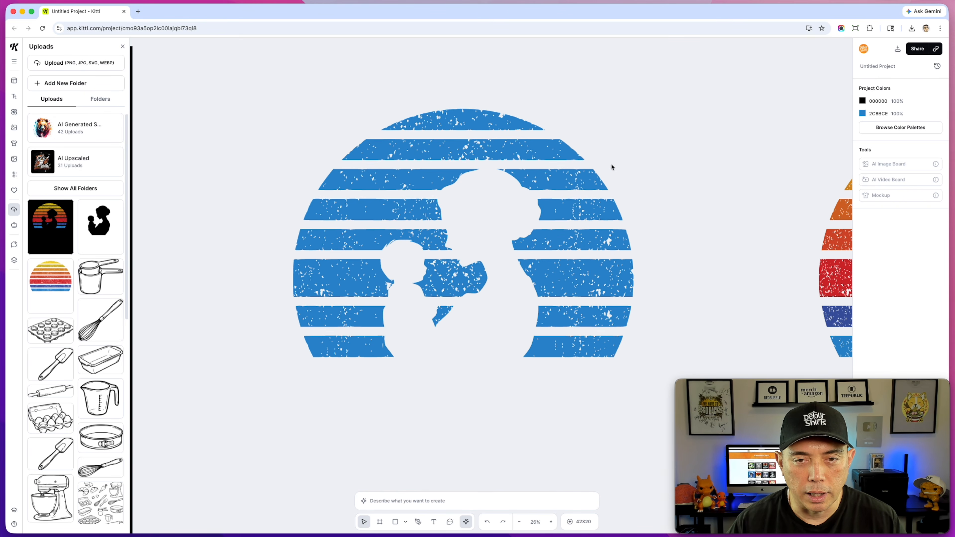
scroll(612, 163, down, 5)
scroll(604, 150, right, 5)
scroll(604, 150, down, 2)
click(504, 254)
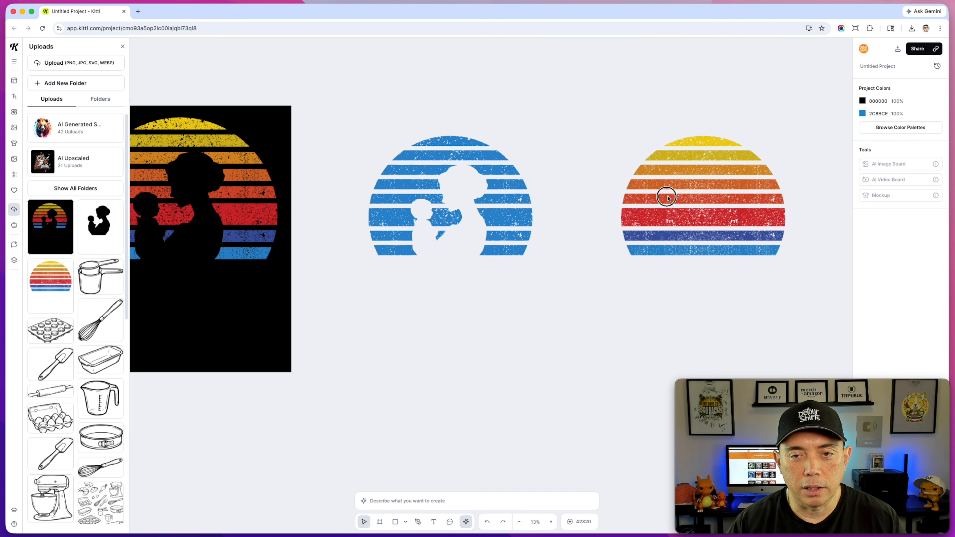
drag(668, 197, 612, 197)
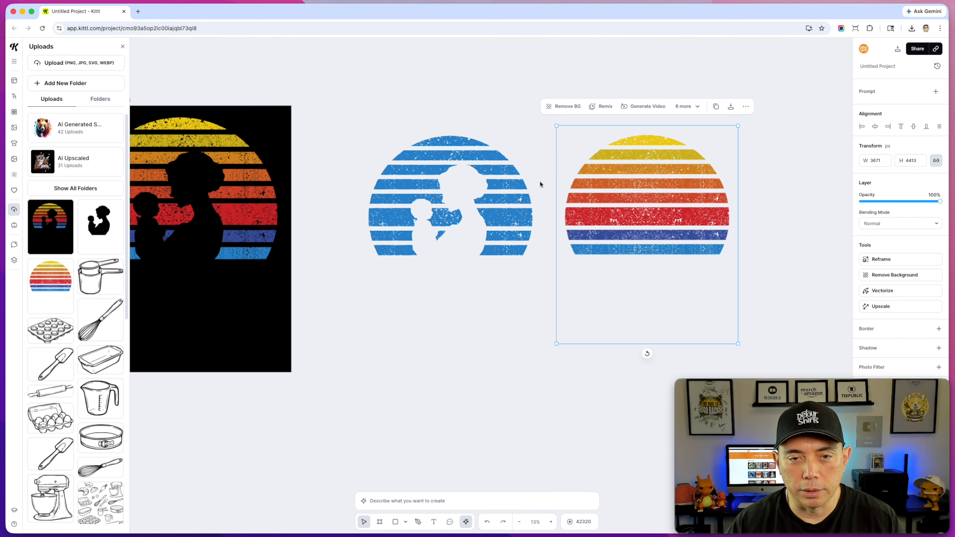
scroll(483, 161, up, 5)
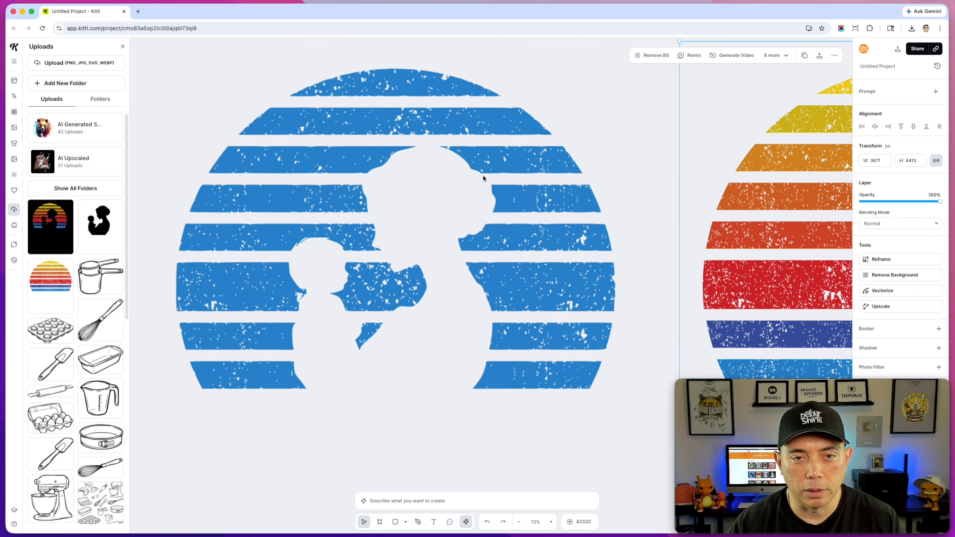
scroll(471, 233, down, 3)
scroll(475, 358, down, 6)
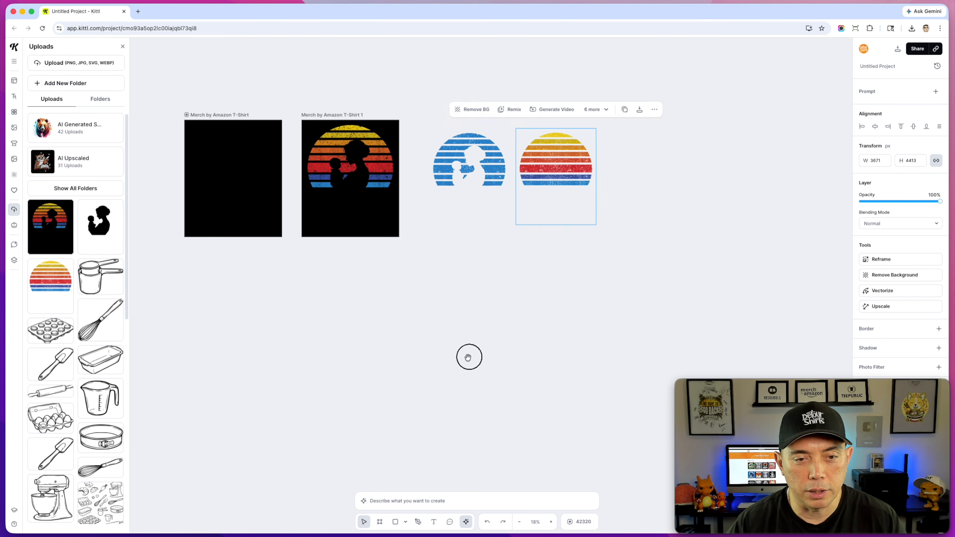
Place the blue cutout on the empty first black artboard and examine its knocked-out silhouette and texture up close.
click(637, 217)
drag(637, 217, 377, 226)
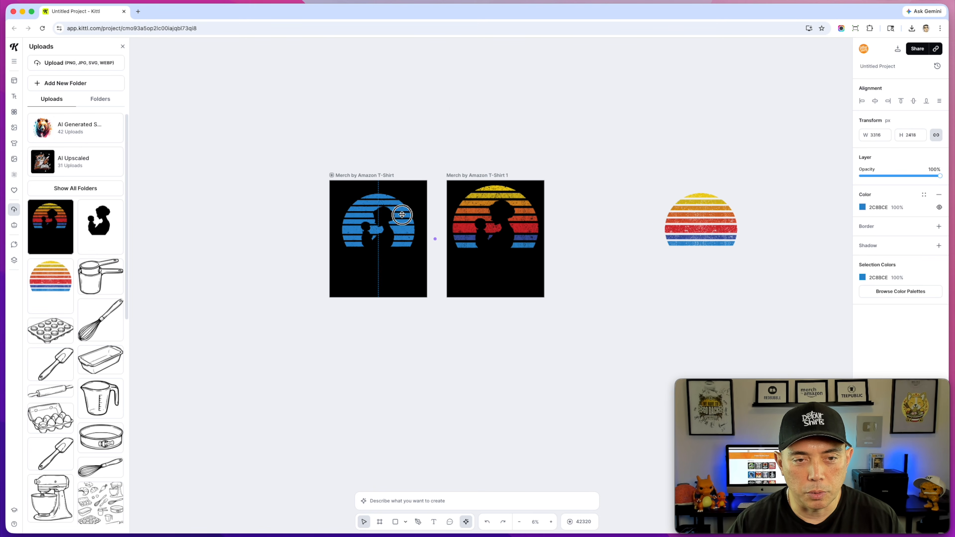
scroll(363, 255, up, 4)
click(196, 174)
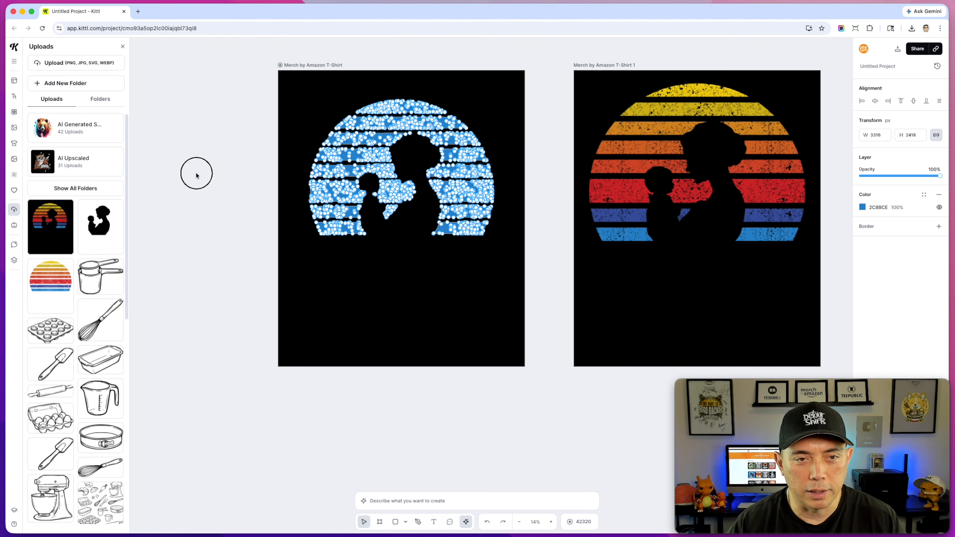
click(209, 134)
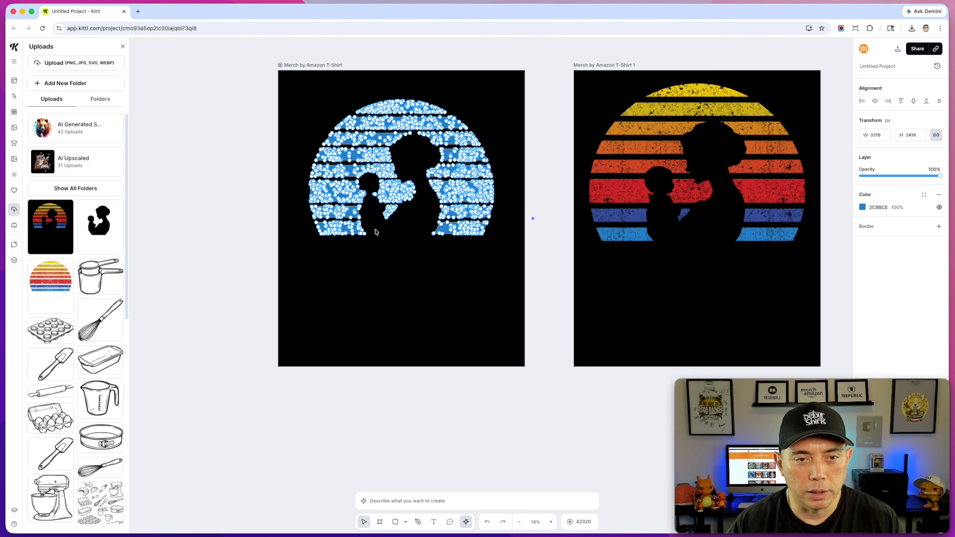
click(250, 100)
click(250, 103)
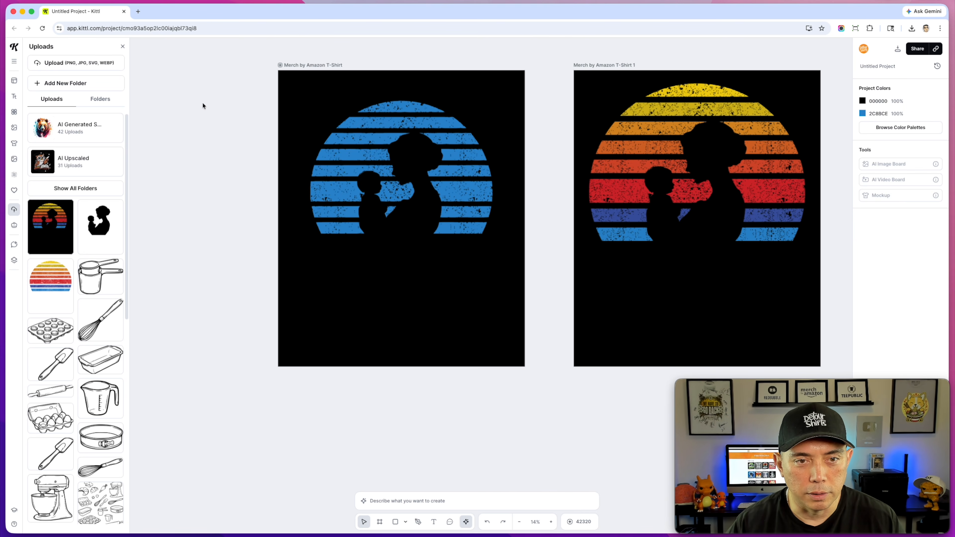
scroll(222, 125, up, 3)
scroll(269, 164, up, 2)
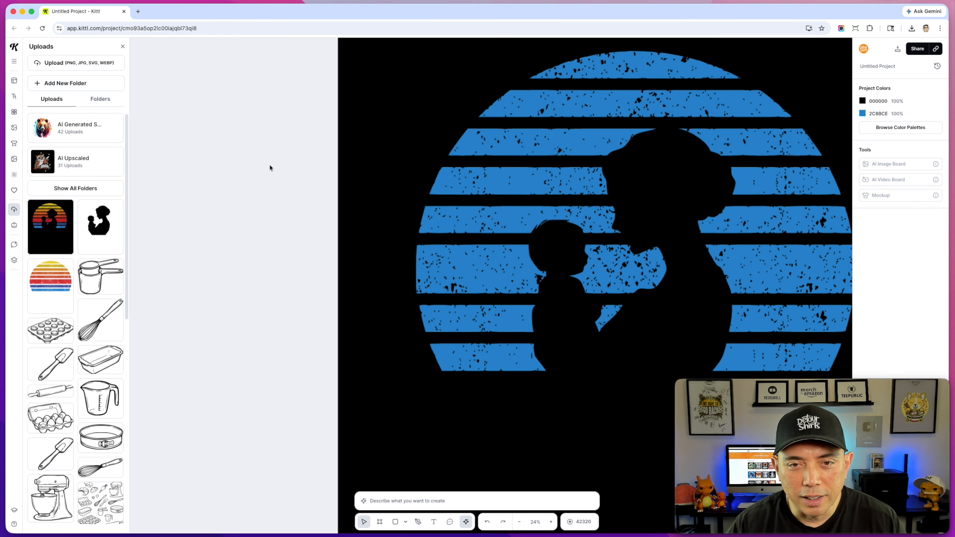
scroll(269, 168, down, 5)
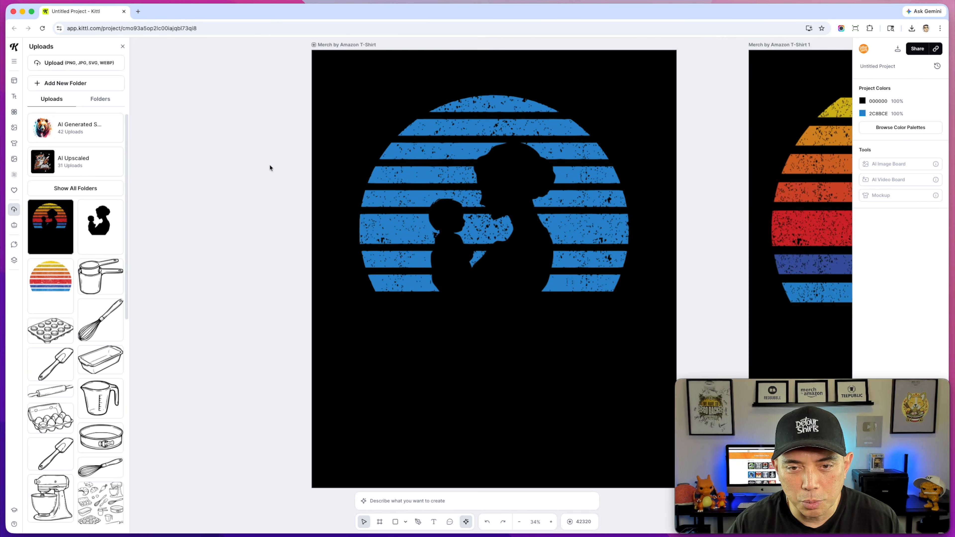
scroll(270, 168, up, 2)
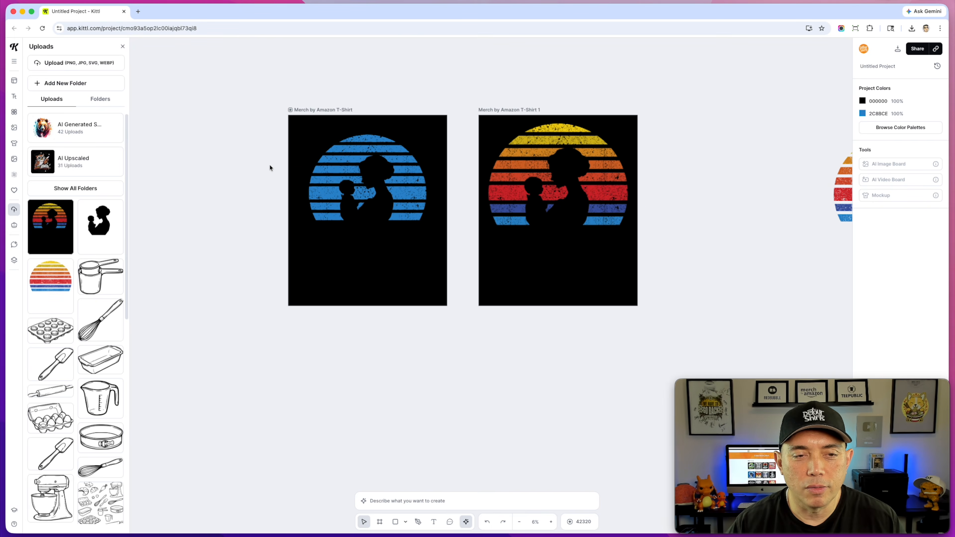
Move the blue cutout off the first artboard onto the canvas between the second artboard and the full-color sunset.
drag(539, 360, 418, 395)
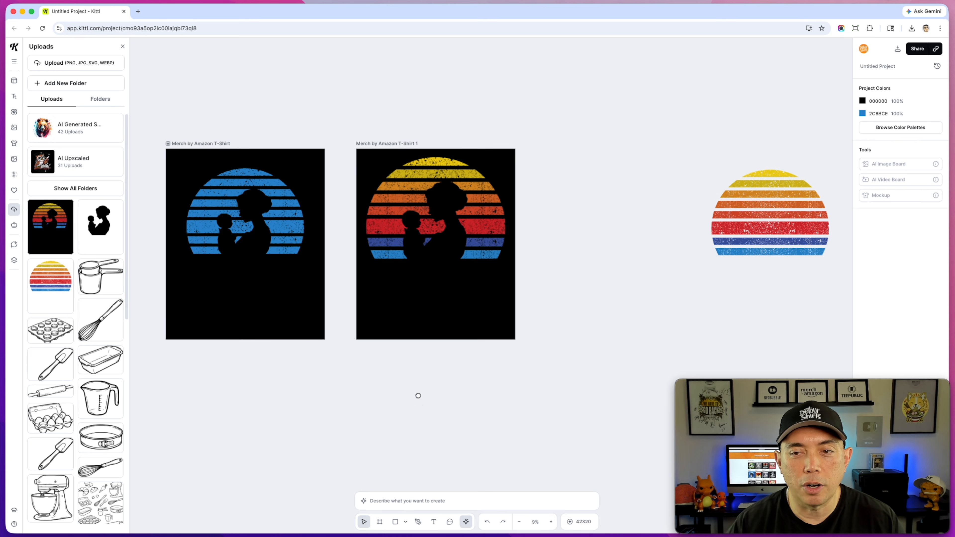
click(281, 171)
drag(284, 201, 669, 205)
scroll(706, 206, up, 2)
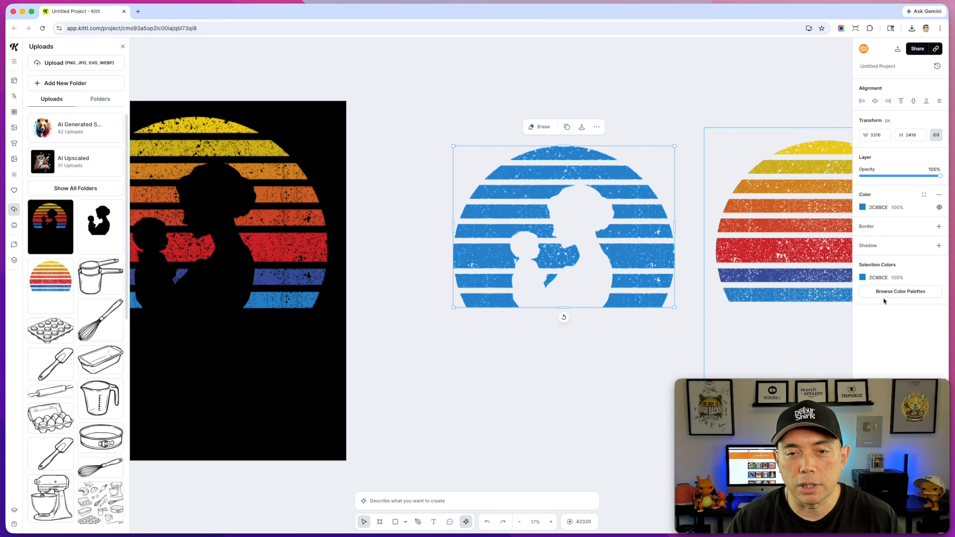
click(593, 90)
scroll(625, 177, down, 2)
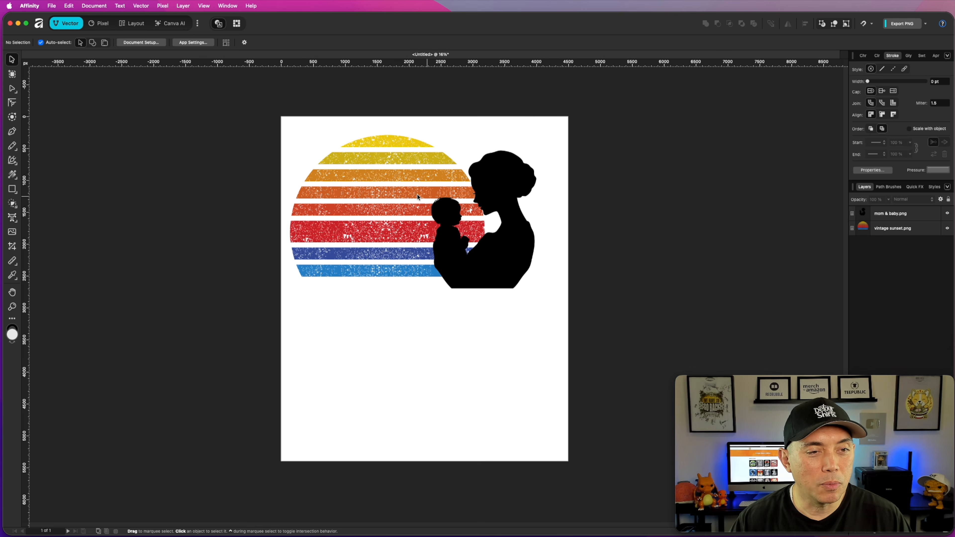
In Affinity, enlarge the vintage sunset to nearly the page's width, center it on the page's upper part and place the mom & baby silhouette over it.
click(528, 247)
drag(529, 246, 460, 346)
click(415, 148)
drag(415, 148, 439, 148)
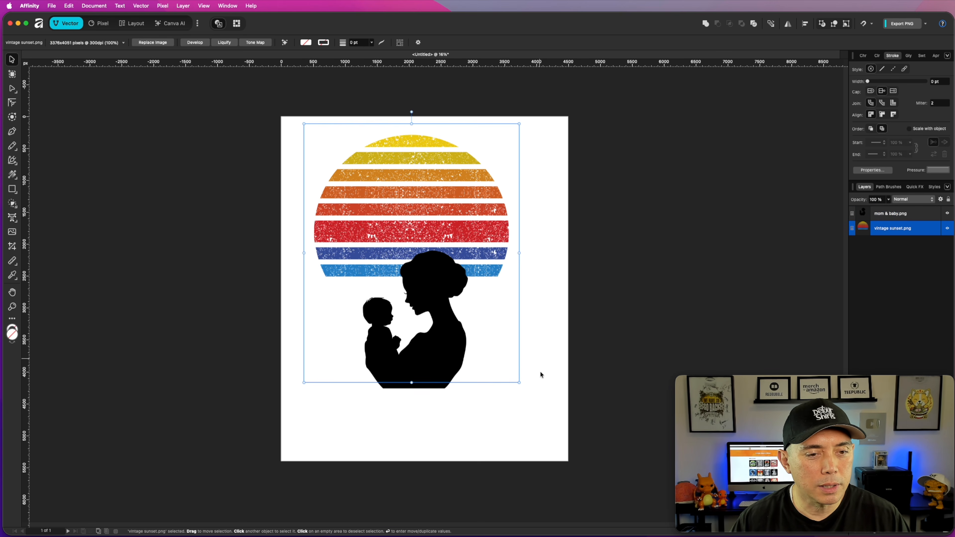
drag(519, 383, 552, 435)
drag(480, 211, 484, 215)
drag(448, 351, 448, 295)
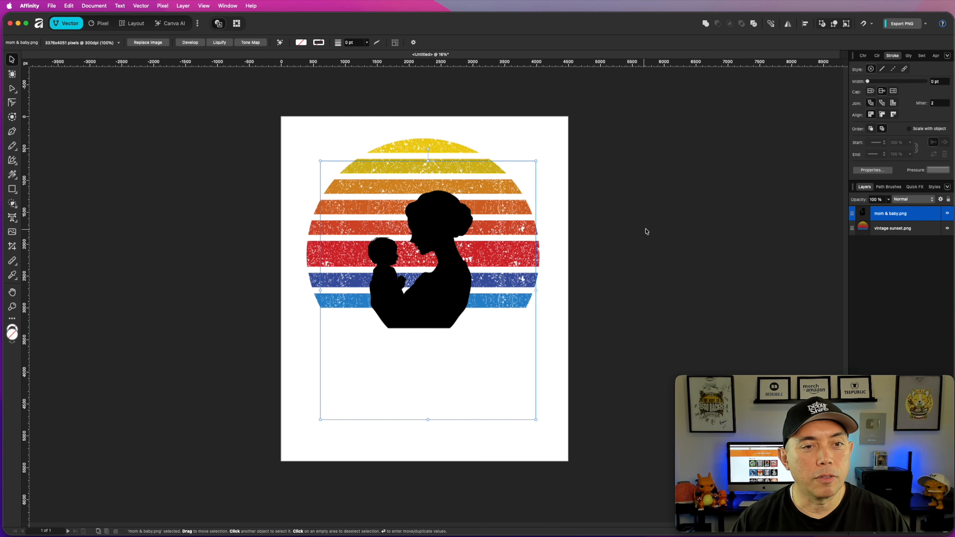
click(648, 229)
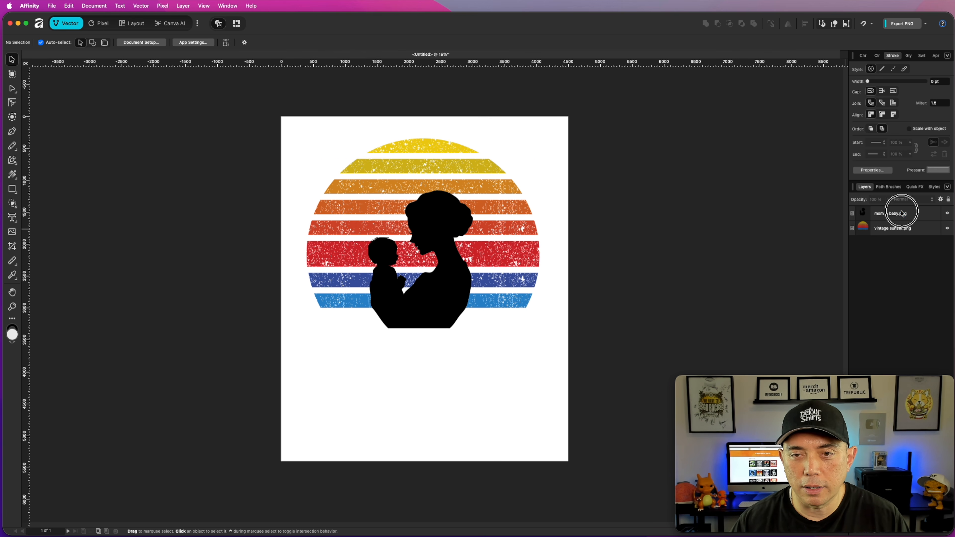
Group the mom & baby.png and vintage sunset.png layers.
click(889, 215)
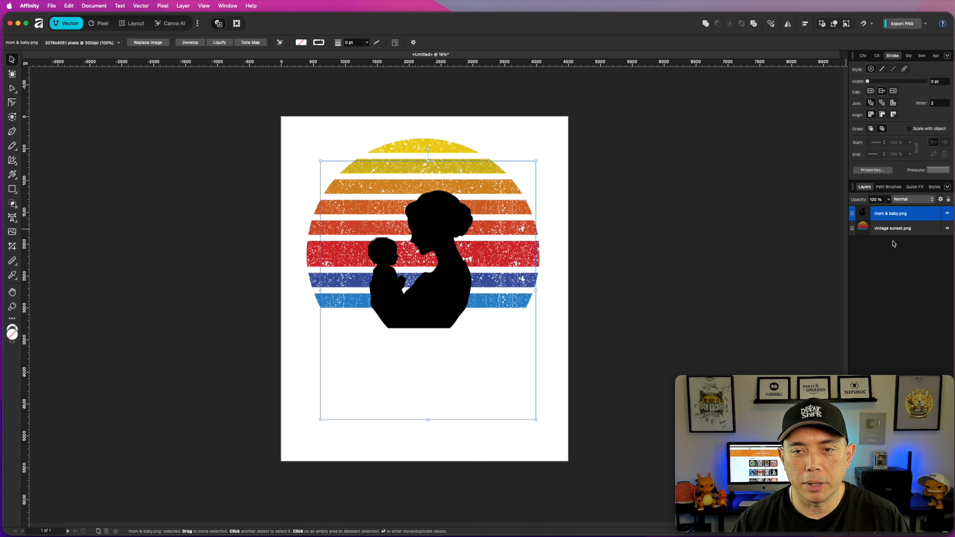
click(885, 260)
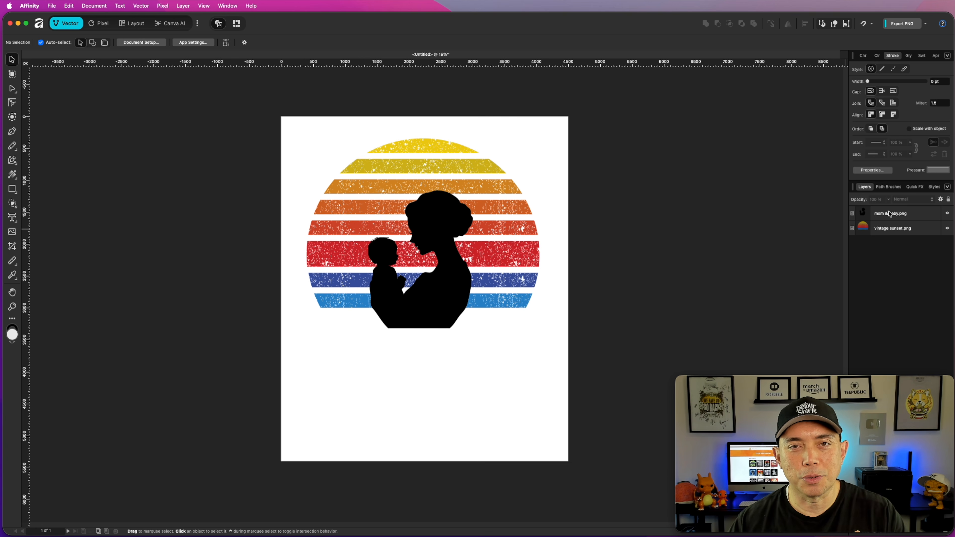
click(891, 214)
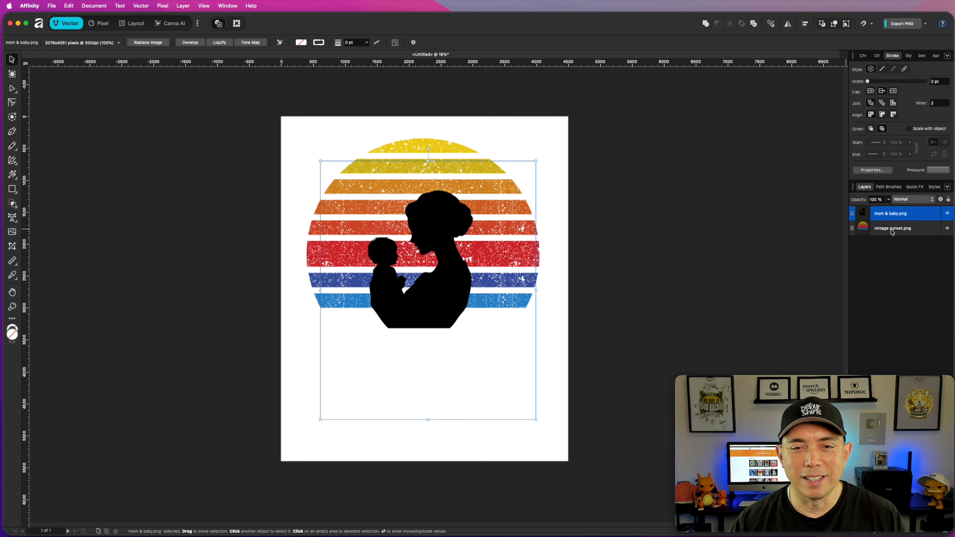
shift+click(901, 230)
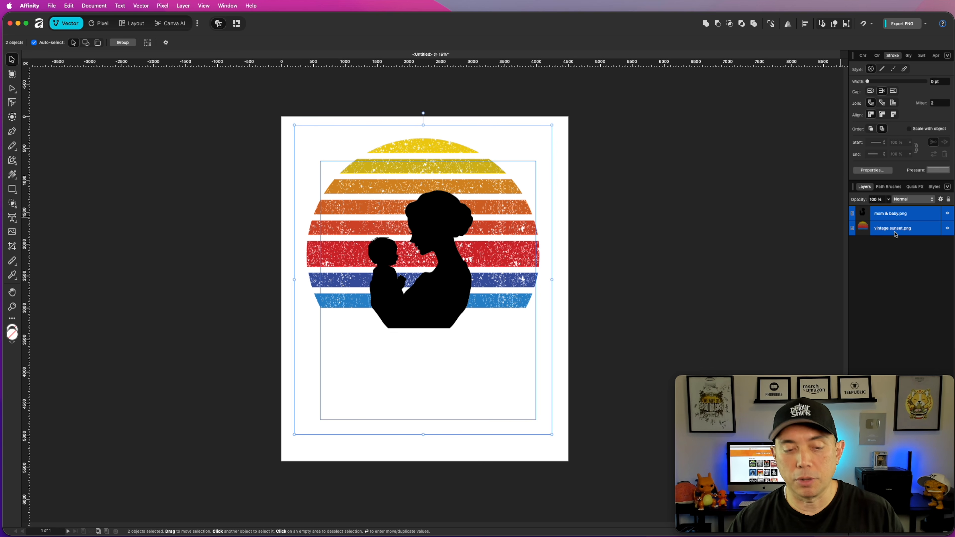
key(super+g)
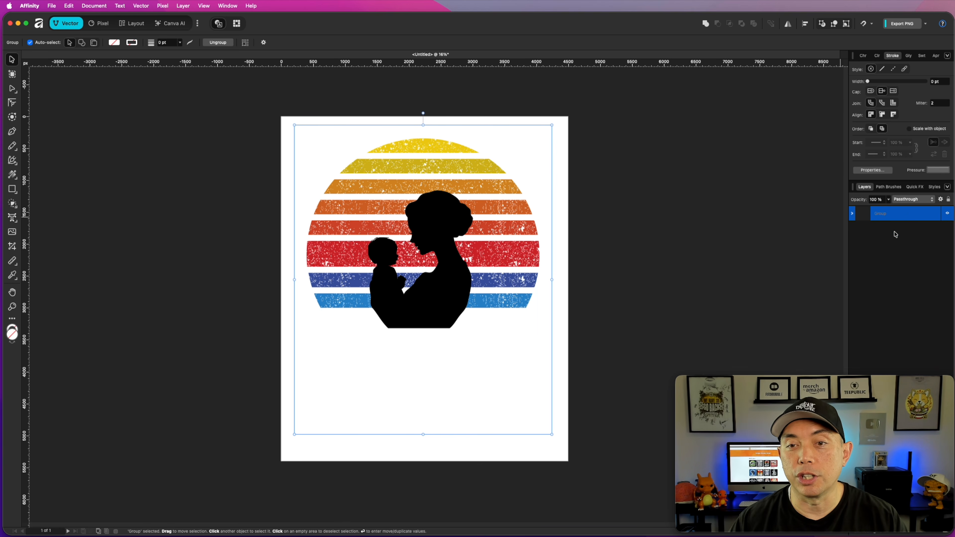
Expand the group and set the mom & baby.png layer's blend mode to Erase to knock the silhouette out of the sunset.
click(852, 214)
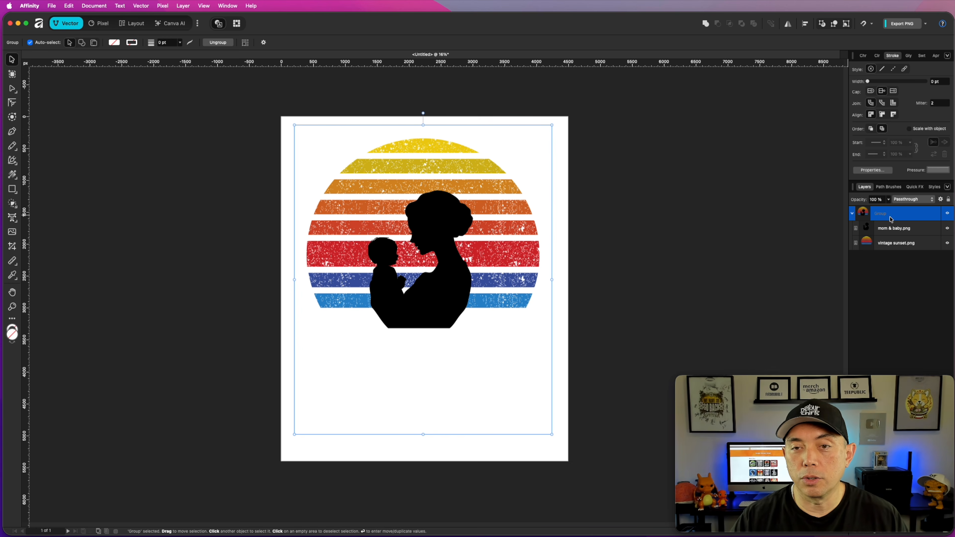
click(852, 214)
click(853, 214)
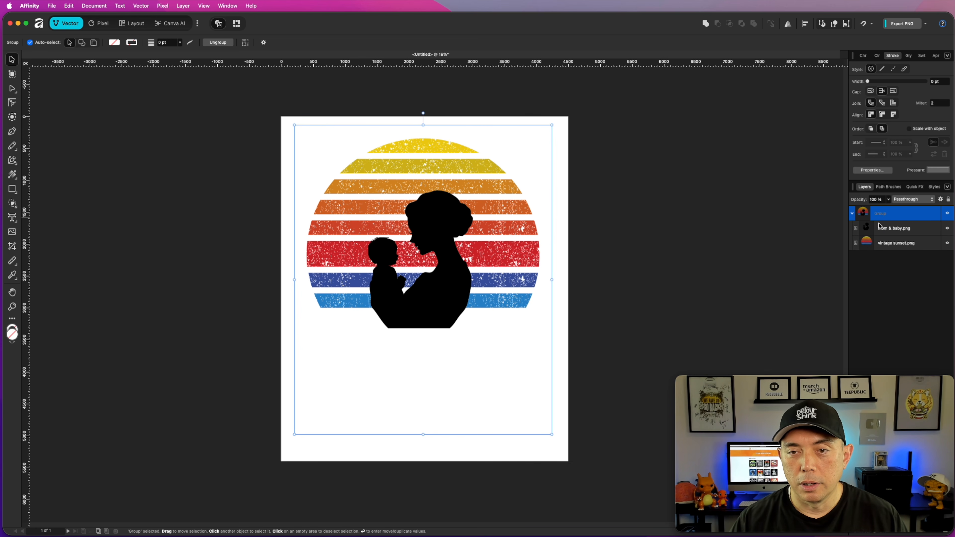
click(903, 232)
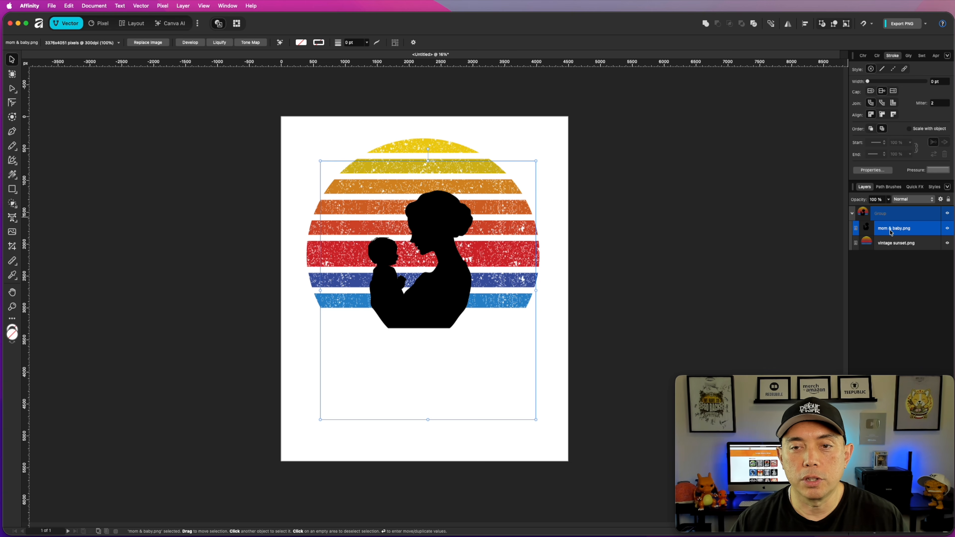
click(933, 204)
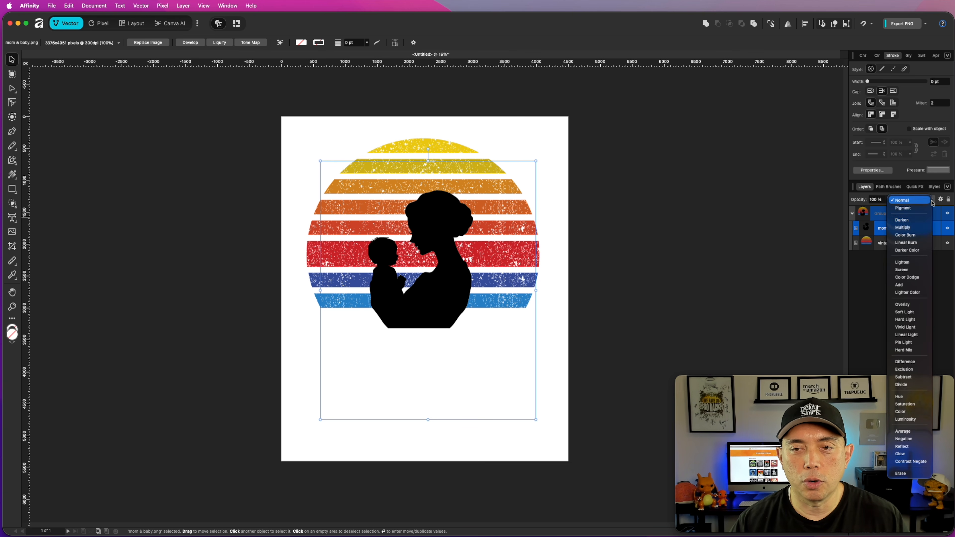
click(902, 474)
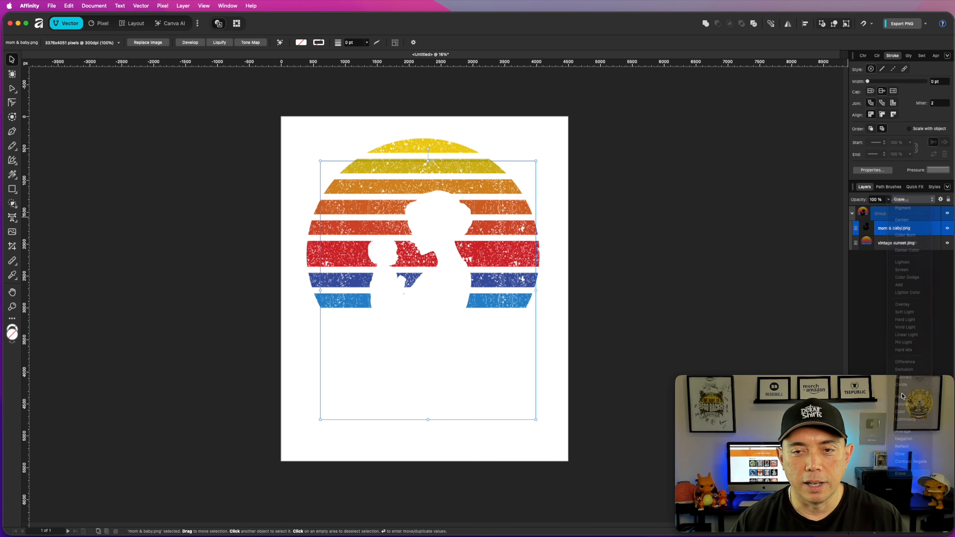
click(743, 240)
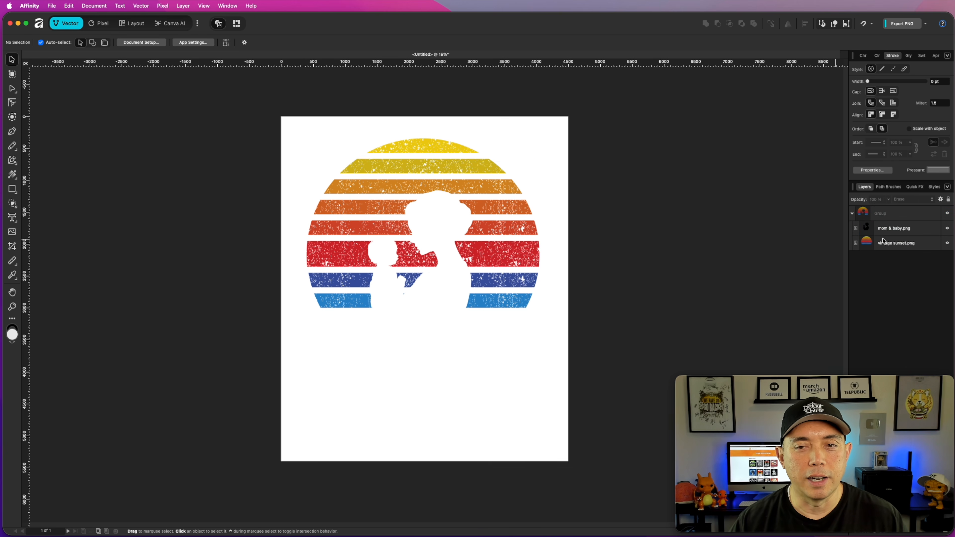
Enlarge the mom & baby.png layer to about 121% and move it slightly higher so its cutout fills more of the sunset's center.
click(901, 229)
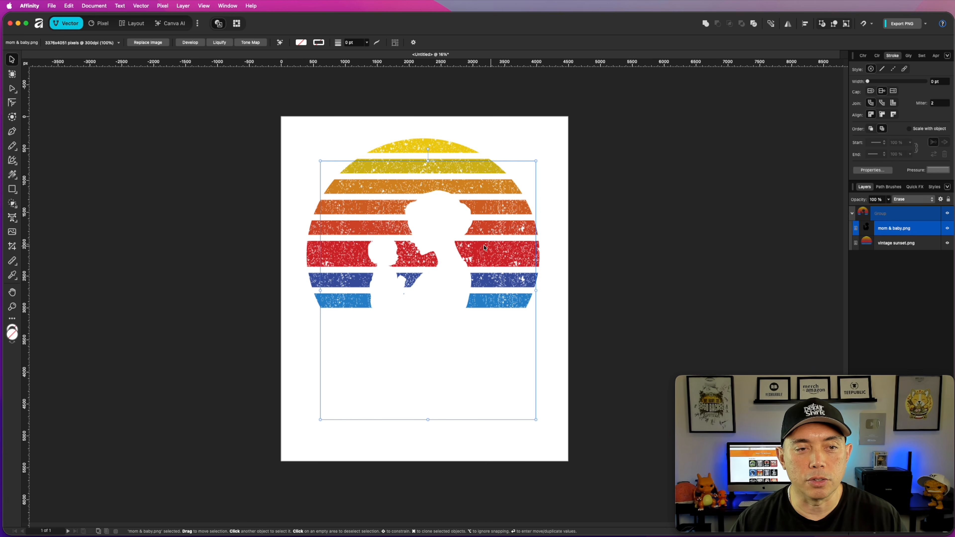
mouse_move(441, 252)
mouse_down()
mouse_move(472, 222)
mouse_move(396, 214)
mouse_move(447, 263)
mouse_move(498, 260)
mouse_move(441, 244)
mouse_up()
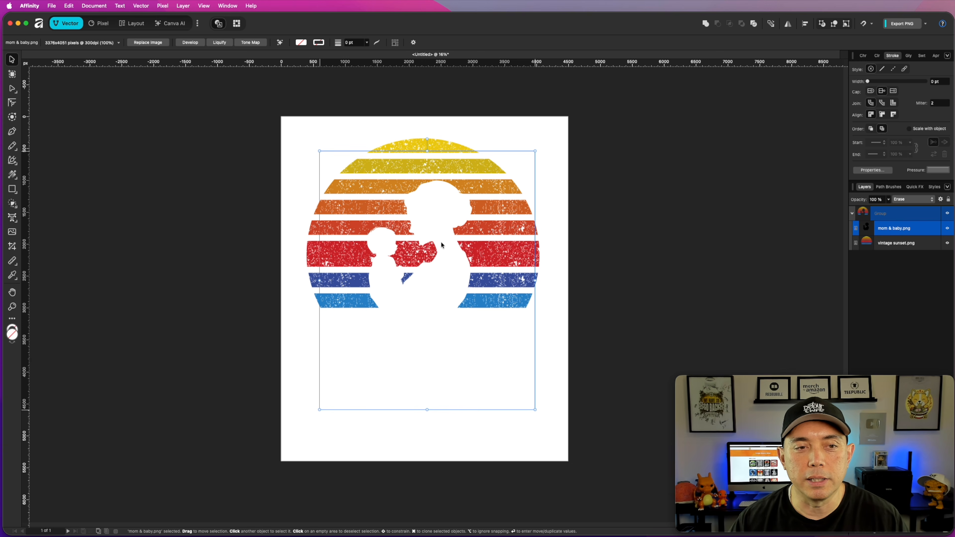
mouse_move(445, 269)
mouse_down()
mouse_move(452, 275)
mouse_move(411, 229)
mouse_move(386, 295)
mouse_move(461, 264)
mouse_move(441, 269)
mouse_up()
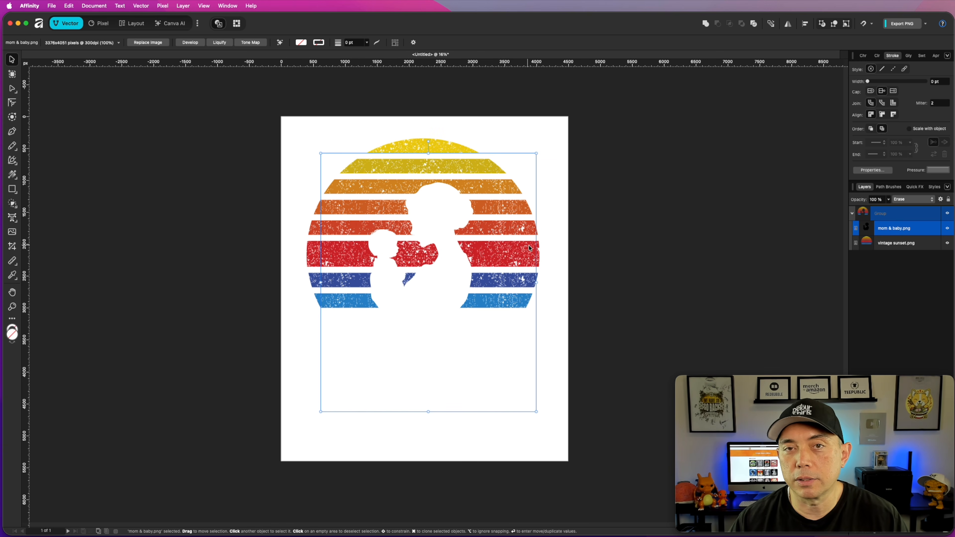
drag(438, 274, 418, 275)
drag(525, 409, 563, 458)
drag(431, 319, 422, 297)
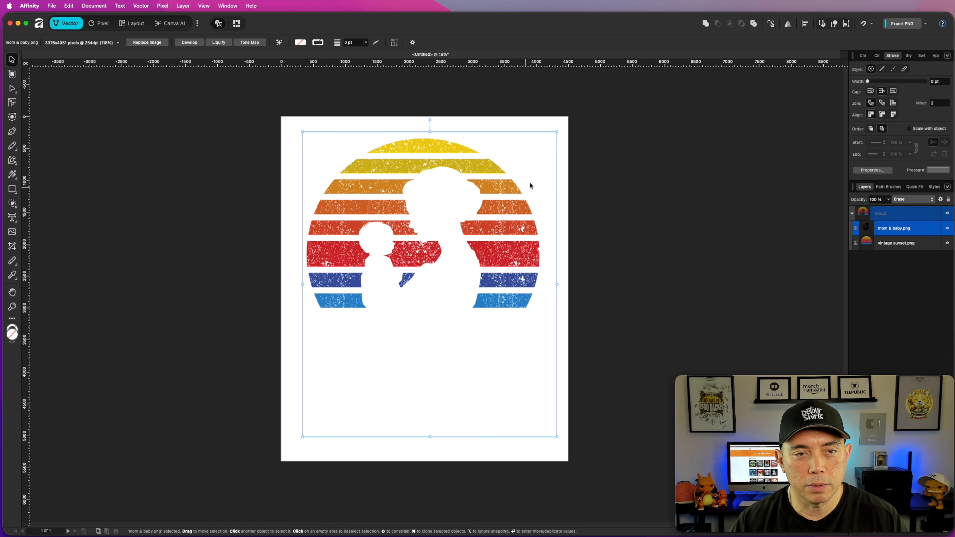
drag(556, 132, 566, 126)
drag(420, 206, 417, 213)
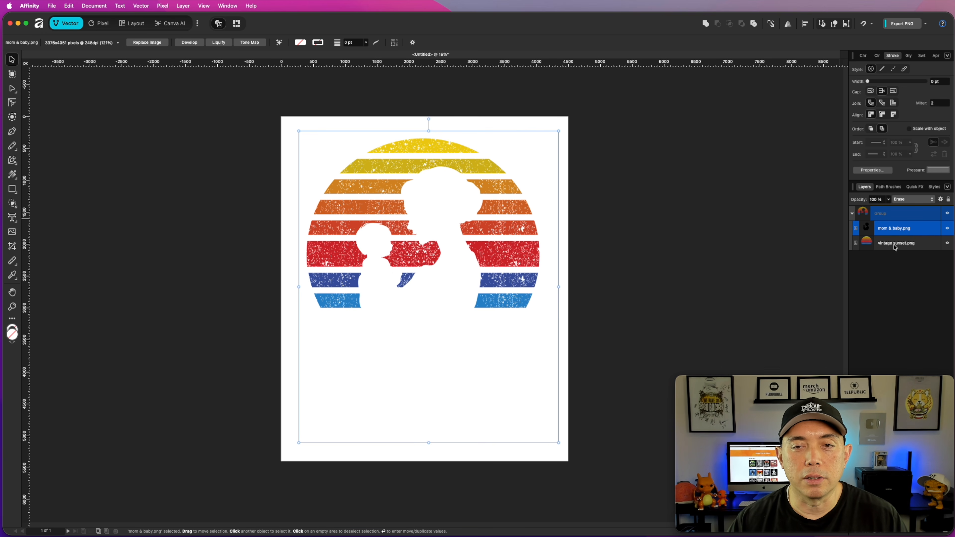
click(933, 200)
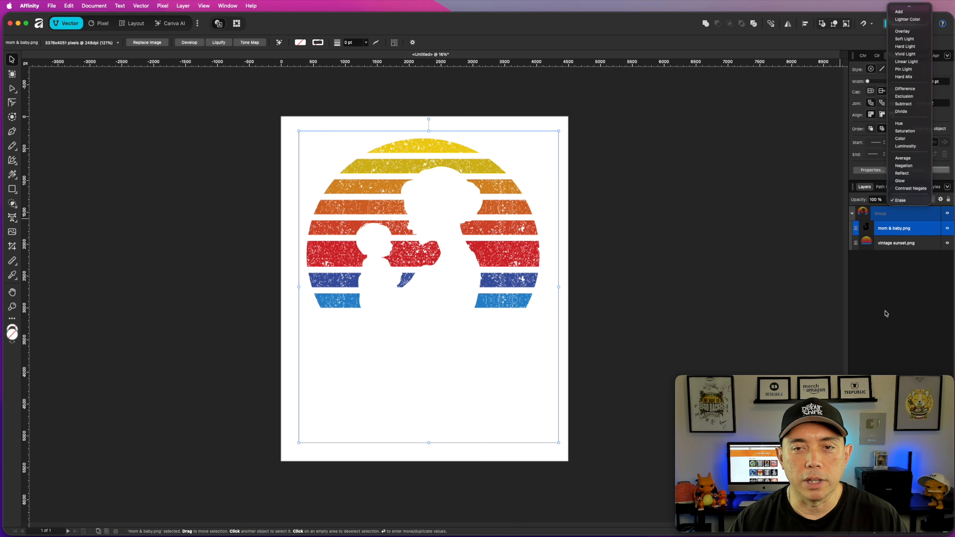
click(881, 316)
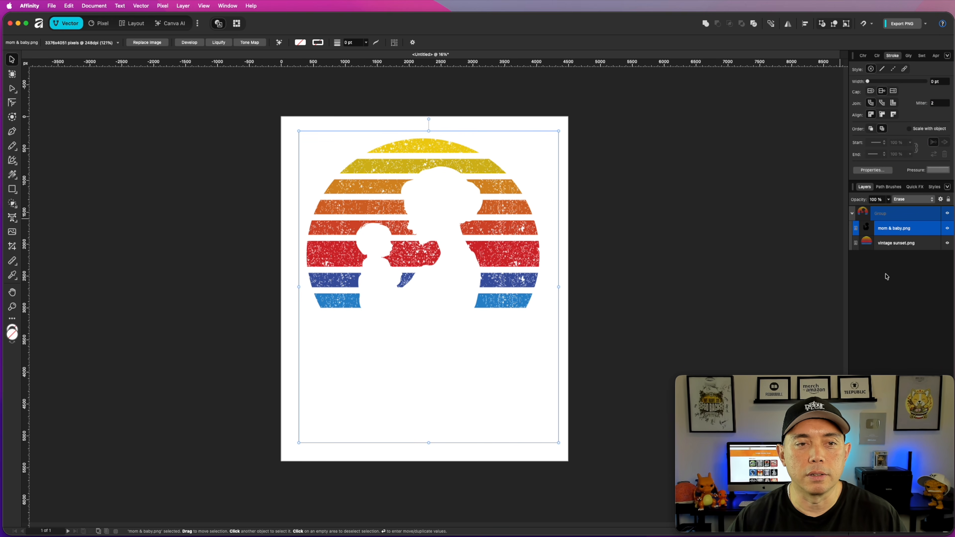